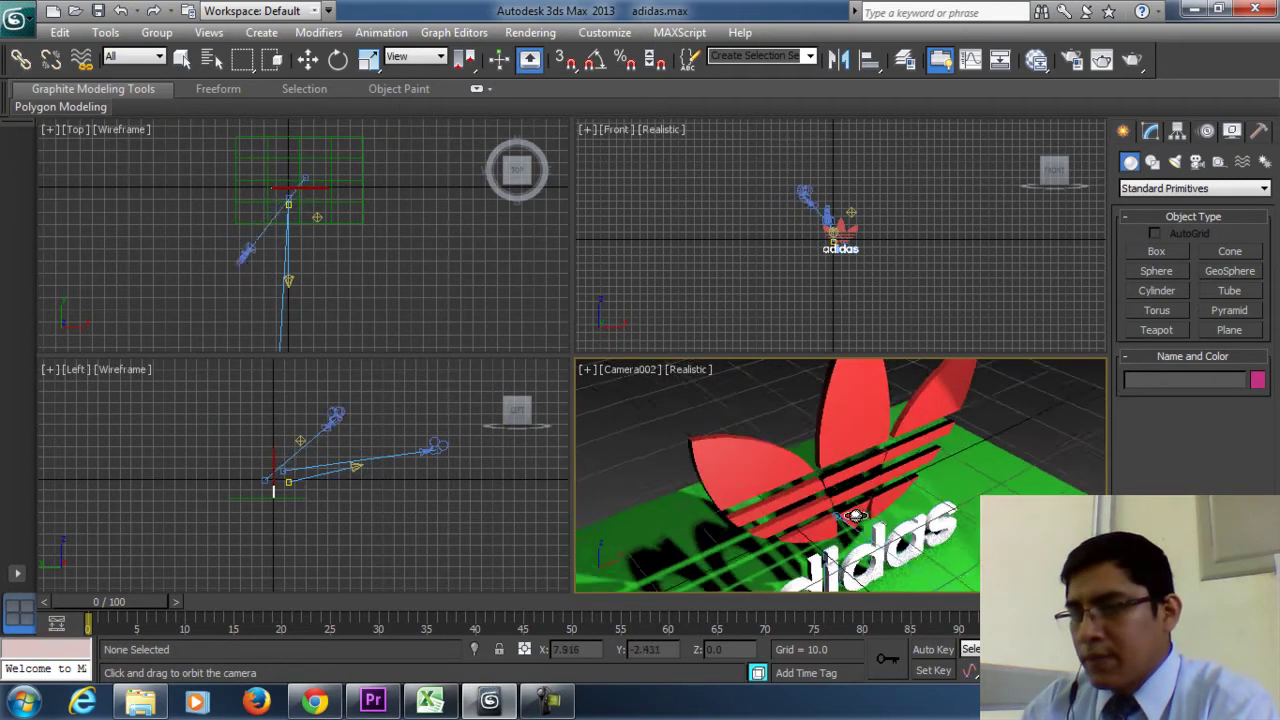
Move Camera002 away from the adidas logo along the depth axis in the Left view, to about Y -145
{"action": "left_click", "coordinate": [307, 59]}
{"action": "left_click", "coordinate": [628, 372]}
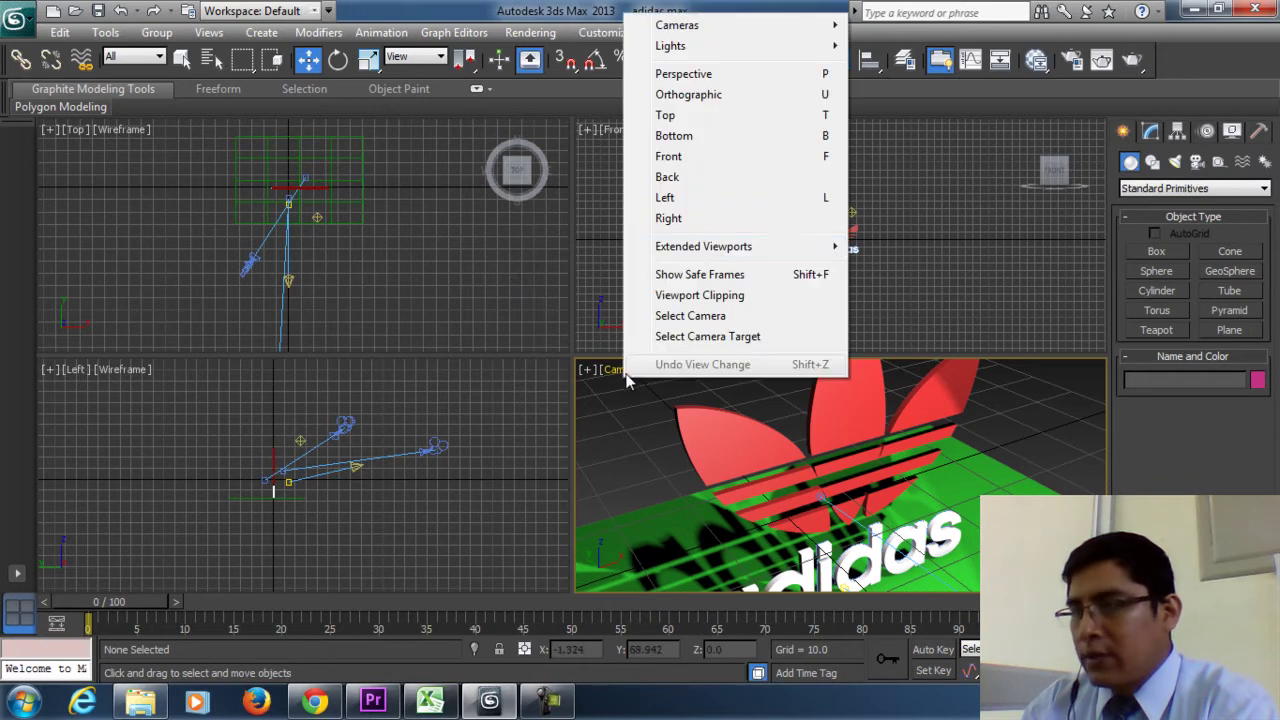
{"action": "mouse_move", "coordinate": [709, 27]}
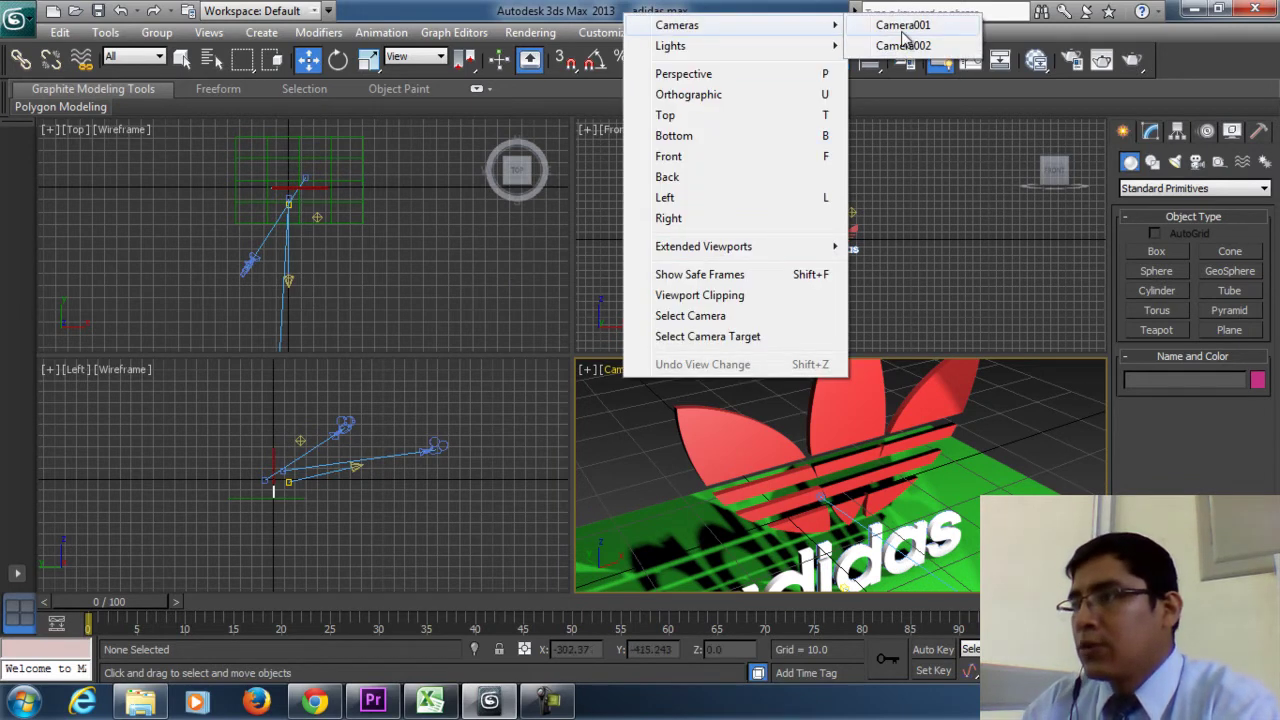
{"action": "left_click", "coordinate": [345, 427]}
{"action": "left_click", "coordinate": [345, 425]}
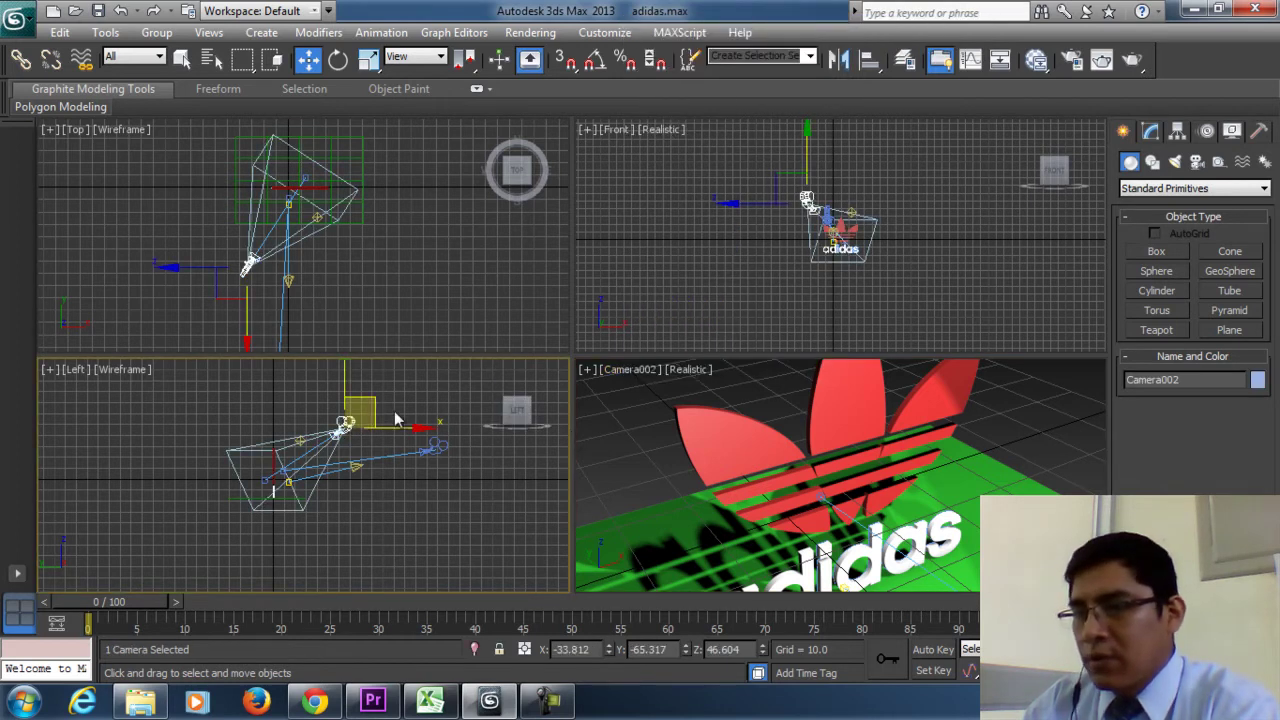
{"action": "left_click_drag", "start_coordinate": [394, 426], "coordinate": [473, 418]}
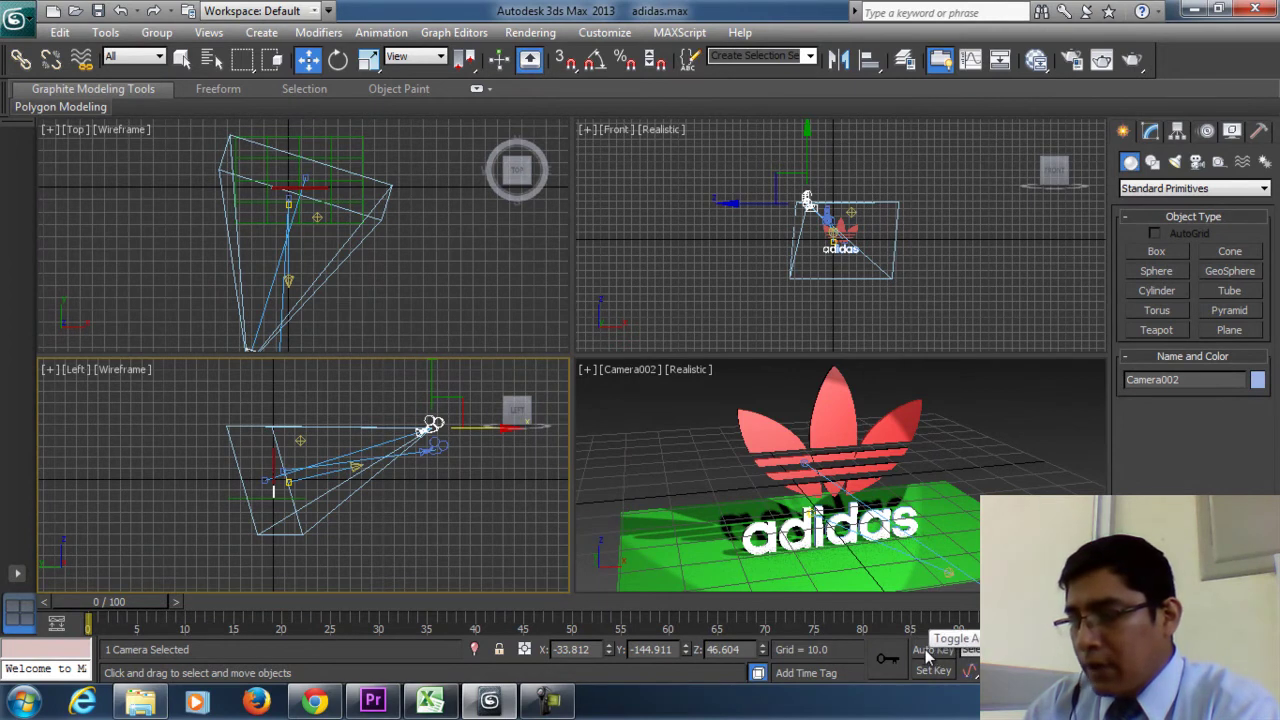
Turn on Auto Key and, at frame 5, move Camera002 closer to the logo and higher in the Left view
{"action": "left_click", "coordinate": [929, 650]}
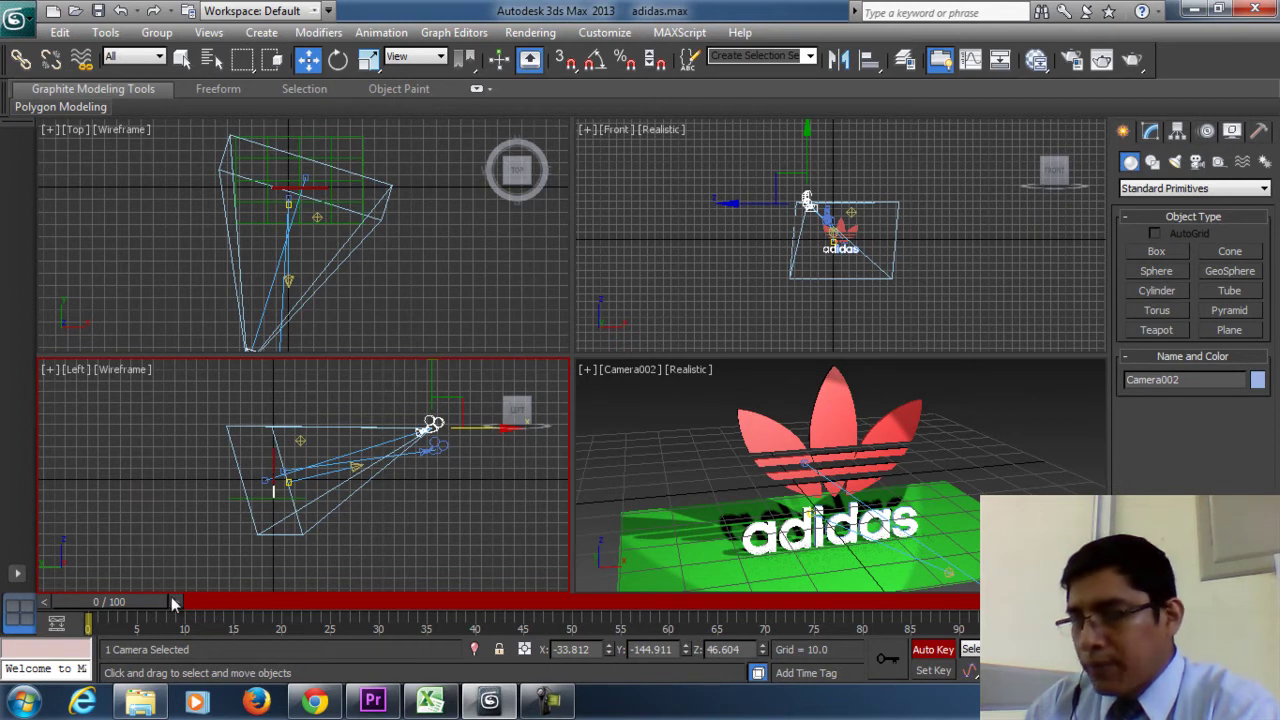
{"action": "left_click_drag", "start_coordinate": [127, 601], "coordinate": [169, 601]}
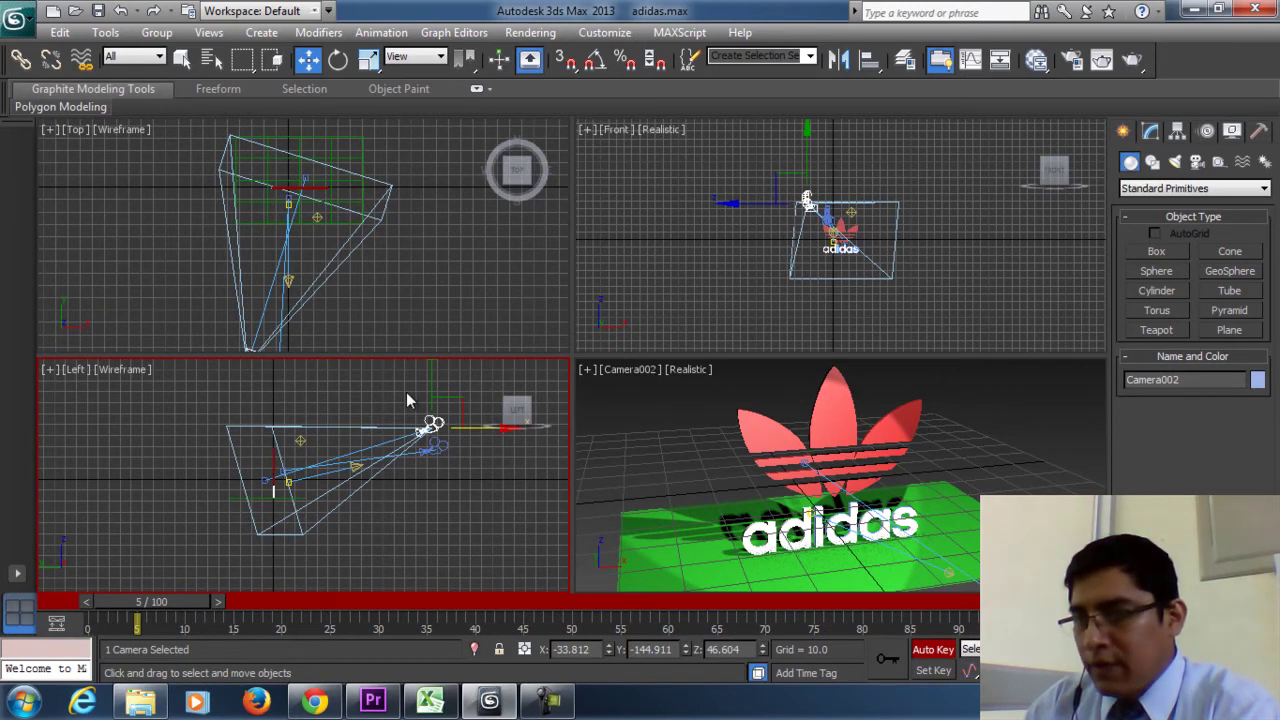
{"action": "left_click_drag", "start_coordinate": [432, 393], "coordinate": [404, 401]}
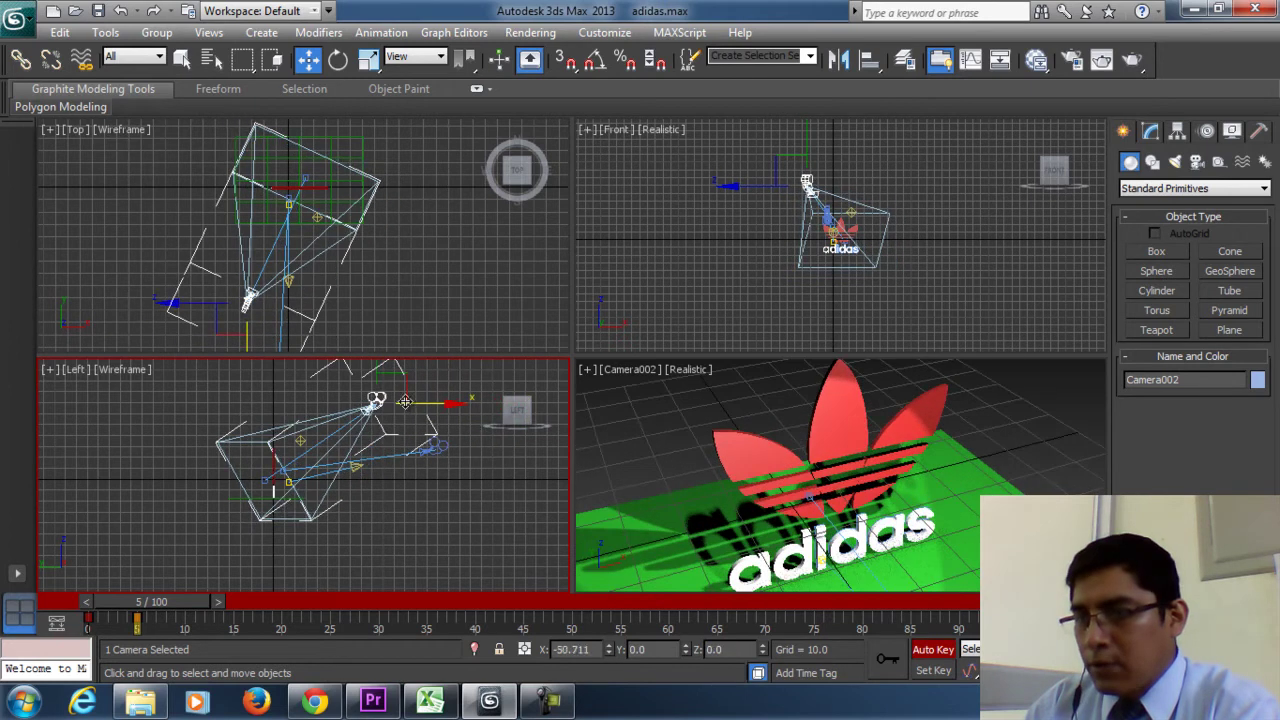
At about frame 11, move Camera002 over to behind the logo, to about Y 56.6 and Z 68.7
{"action": "left_click_drag", "start_coordinate": [179, 597], "coordinate": [247, 610]}
{"action": "key", "text": "w"}
{"action": "left_click_drag", "start_coordinate": [416, 406], "coordinate": [252, 394]}
{"action": "key", "text": "q"}
At frame 20, lower Camera002 and move it further behind the logo, to about Y 101.8 and Z 35.1
{"action": "left_click_drag", "start_coordinate": [230, 604], "coordinate": [298, 602]}
{"action": "key", "text": "w"}
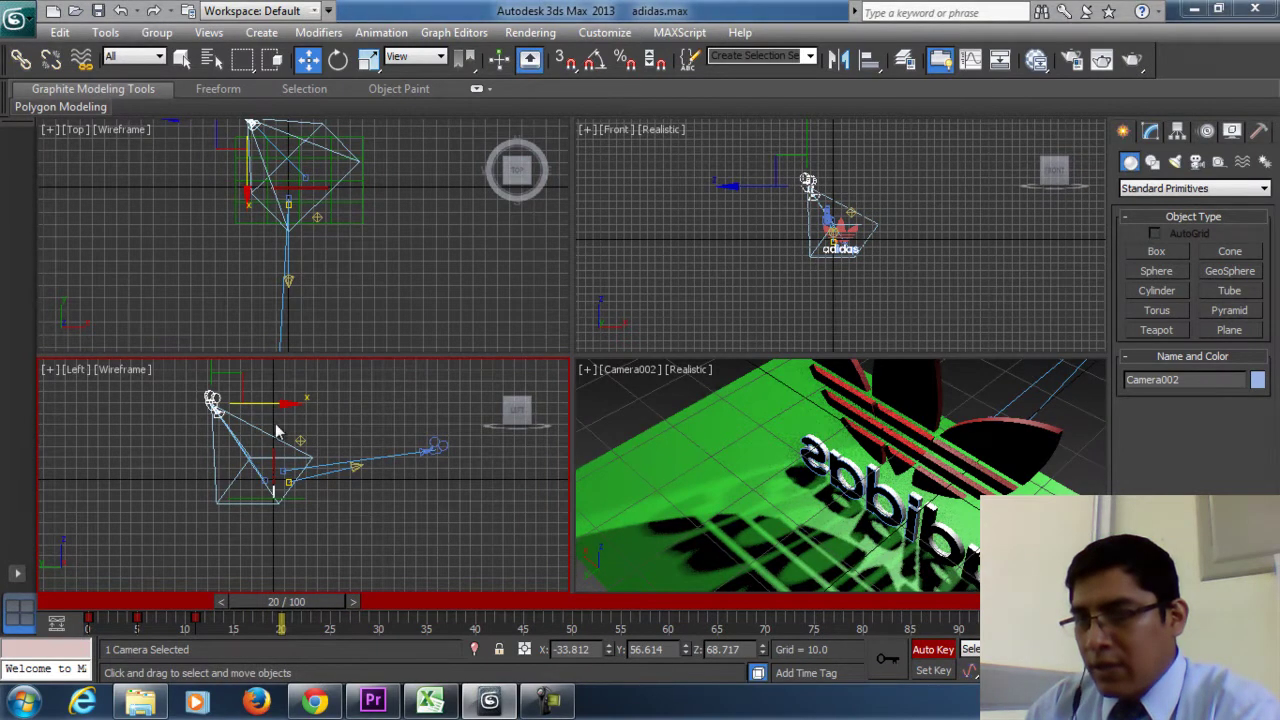
{"action": "left_click_drag", "start_coordinate": [213, 380], "coordinate": [209, 447]}
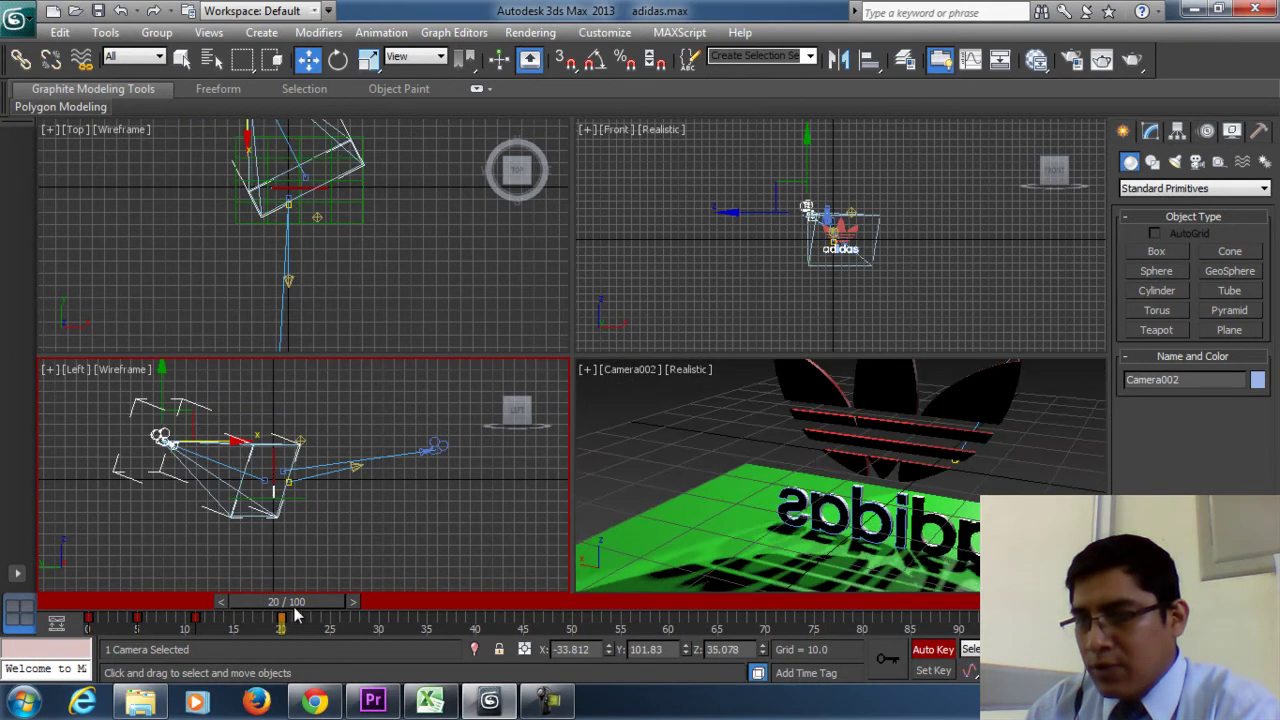
At frame 30, lower Camera002 below ground level and bring it closer to the logo's back, to about Y 73.3 and Z -20.7
{"action": "left_click_drag", "start_coordinate": [312, 604], "coordinate": [414, 617]}
{"action": "key", "text": "w"}
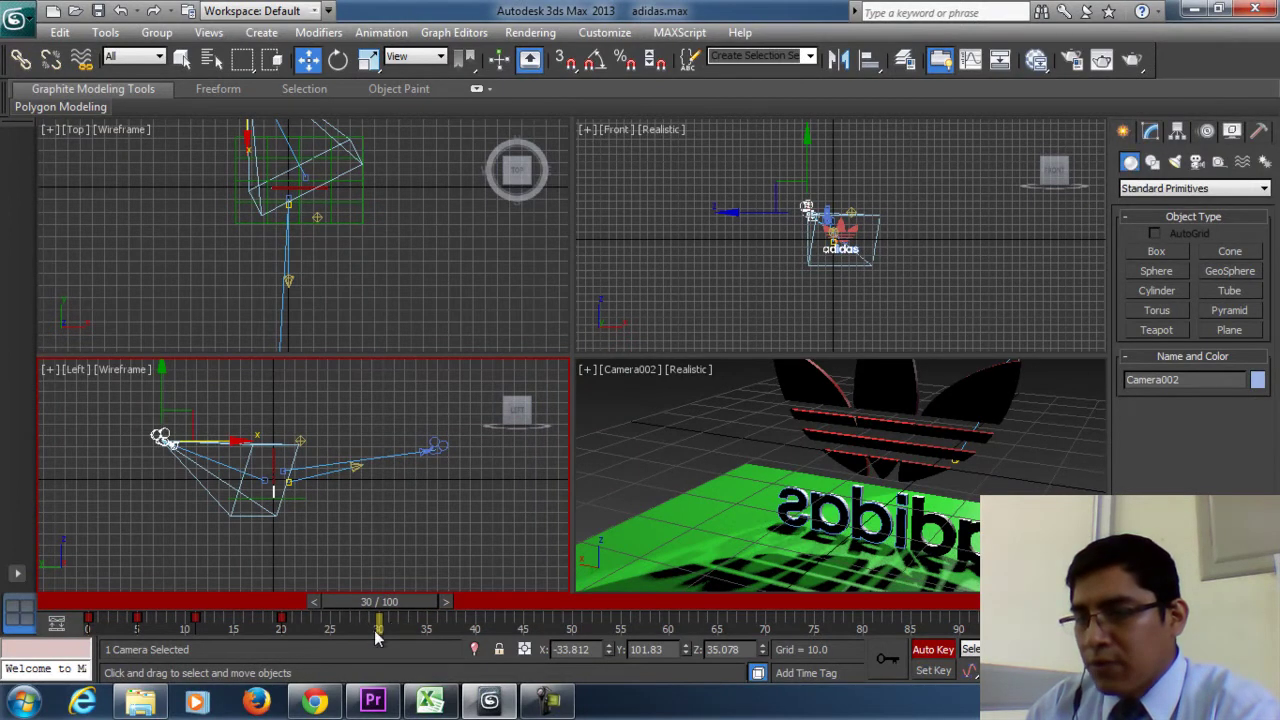
{"action": "left_click_drag", "start_coordinate": [163, 434], "coordinate": [148, 469]}
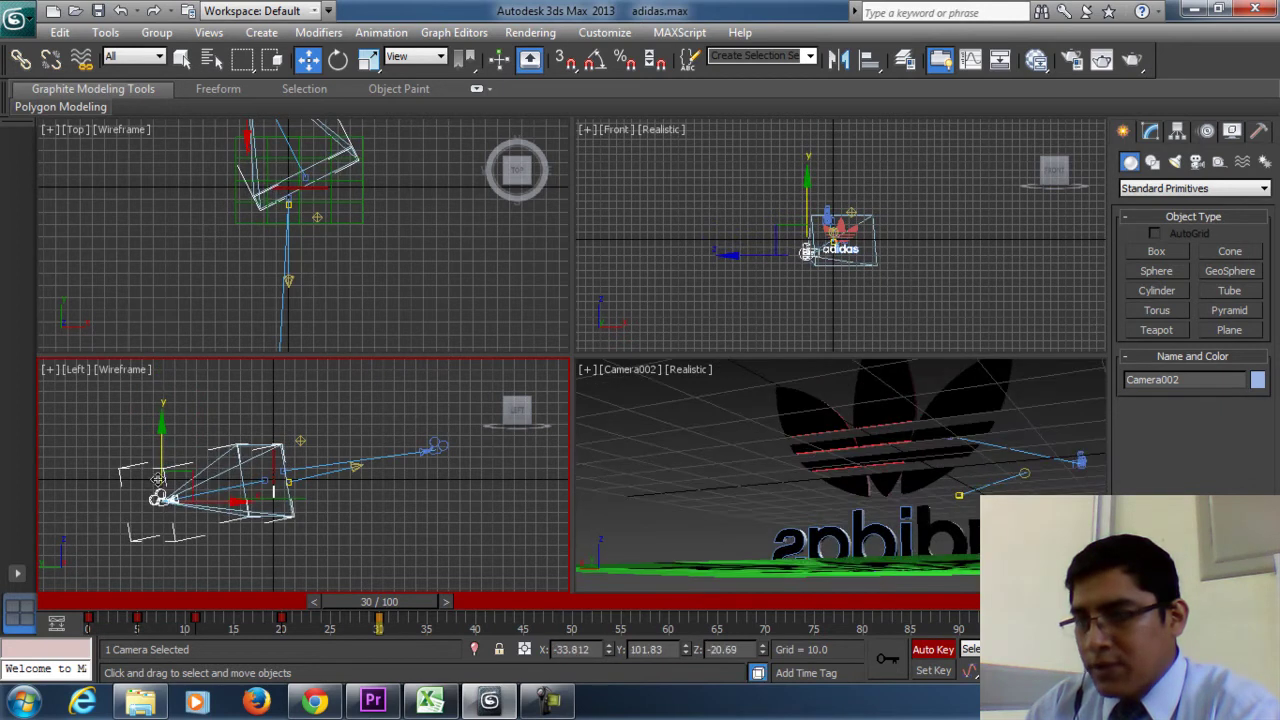
{"action": "left_click_drag", "start_coordinate": [205, 502], "coordinate": [240, 503]}
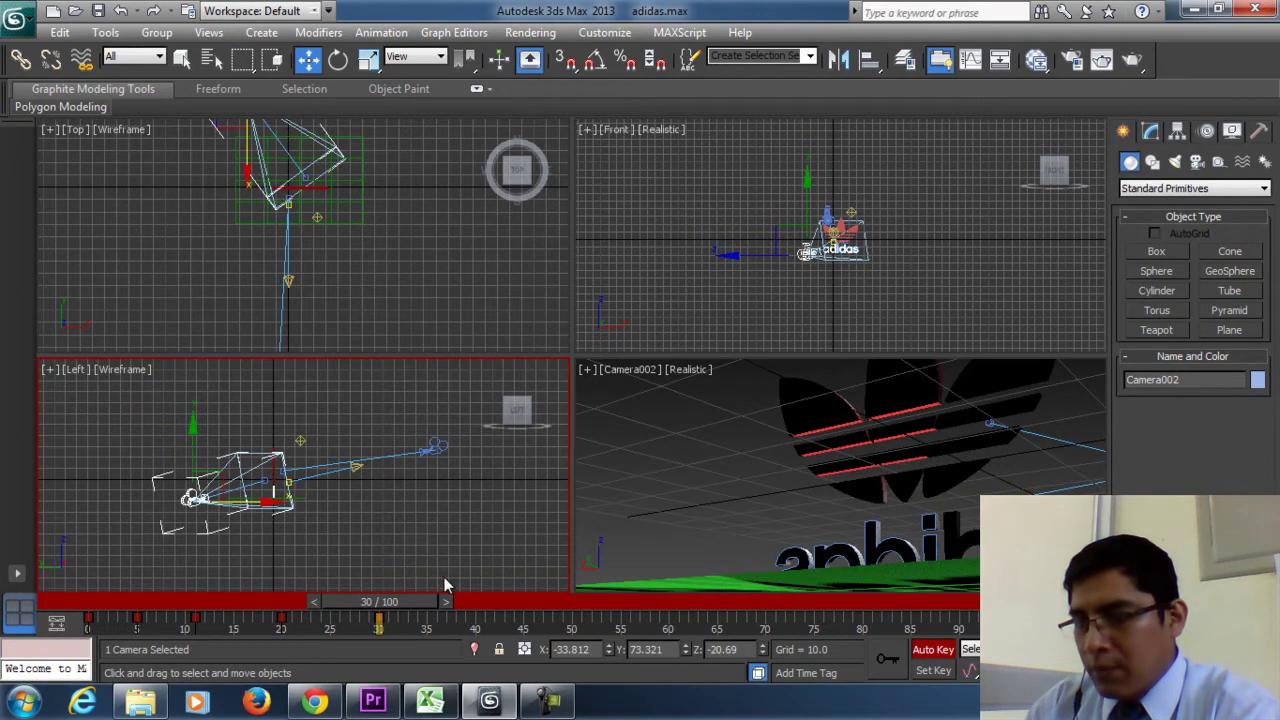
At frame 45, move Camera002 to the front of the logo at about Y -125.6 and shift it sideways in the Top view
{"action": "left_click_drag", "start_coordinate": [420, 603], "coordinate": [566, 605]}
{"action": "left_click_drag", "start_coordinate": [240, 503], "coordinate": [452, 507]}
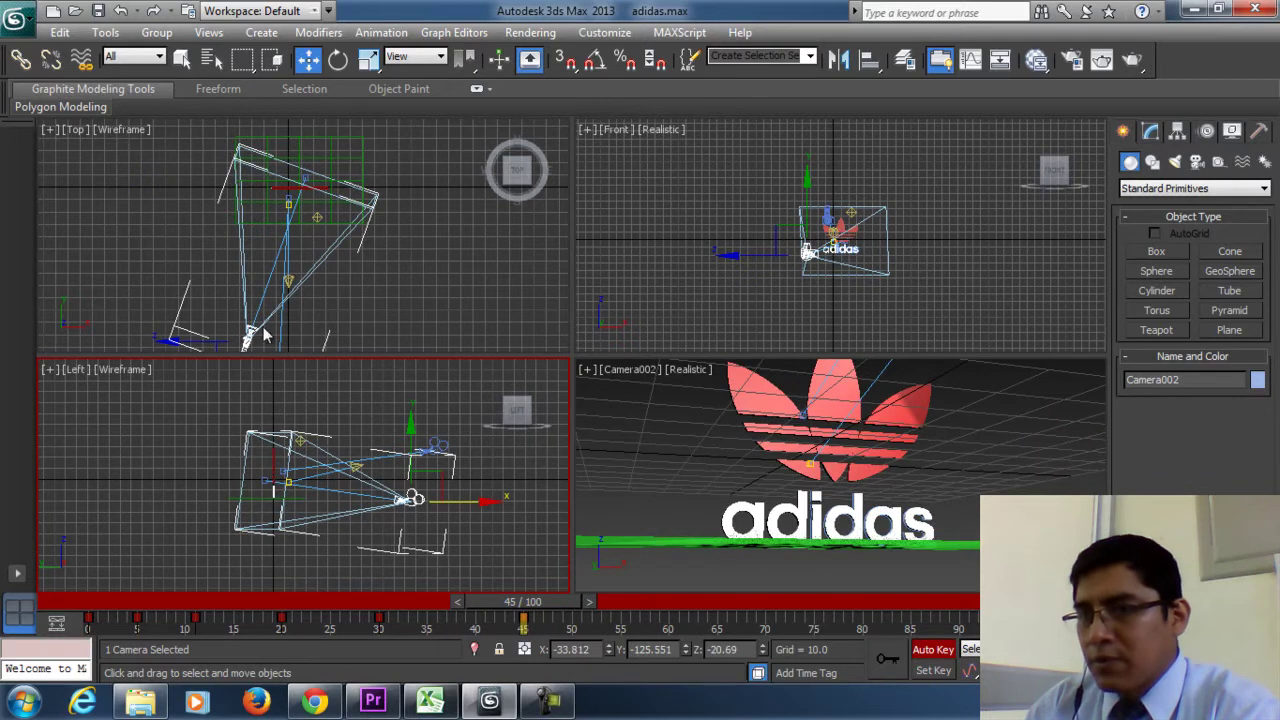
{"action": "key", "text": "ctrl+z"}
{"action": "left_click", "coordinate": [255, 283]}
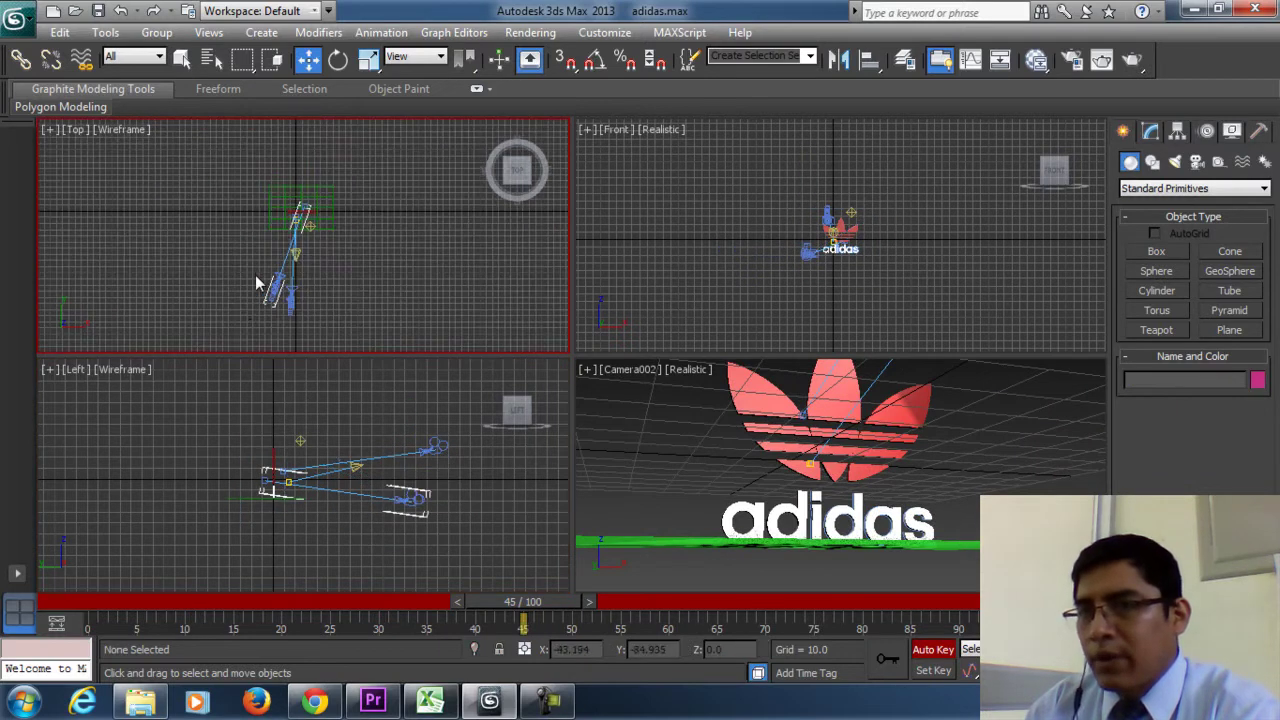
{"action": "left_click", "coordinate": [272, 292]}
{"action": "left_click_drag", "start_coordinate": [290, 298], "coordinate": [413, 306]}
At frame 58, shift Camera002 back toward the logo's centre at about X 27.3, and turn off Auto Key
{"action": "left_click_drag", "start_coordinate": [558, 614], "coordinate": [651, 618]}
{"action": "key", "text": "w"}
{"action": "left_click_drag", "start_coordinate": [406, 289], "coordinate": [350, 307]}
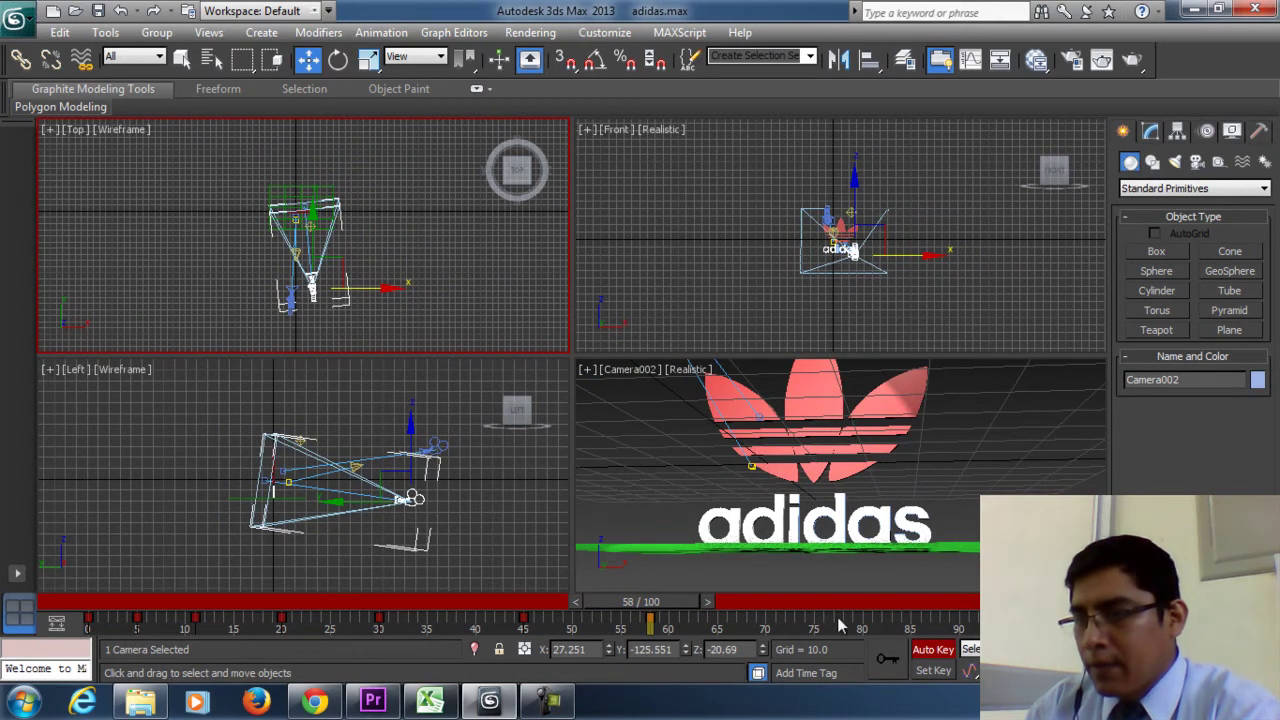
{"action": "left_click", "coordinate": [938, 651]}
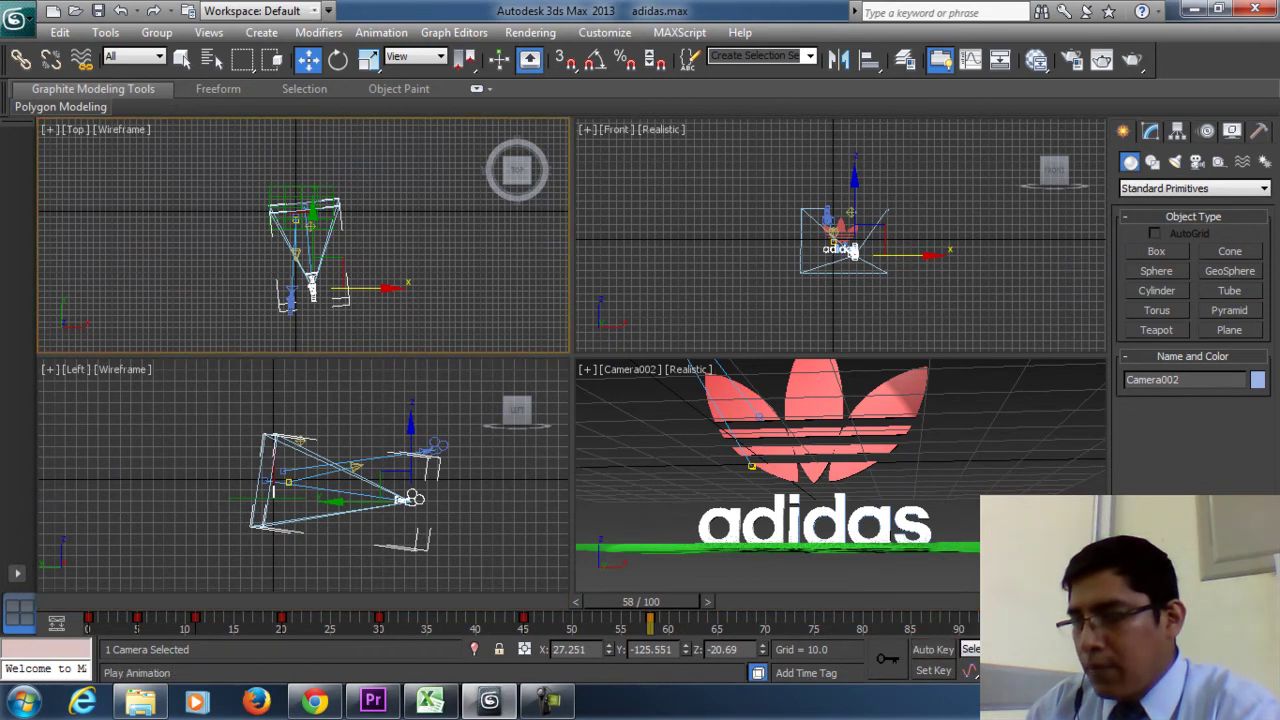
Play the animation through Camera002 to review its movement around the logo, and stop playback
{"action": "key", "text": "slash"}
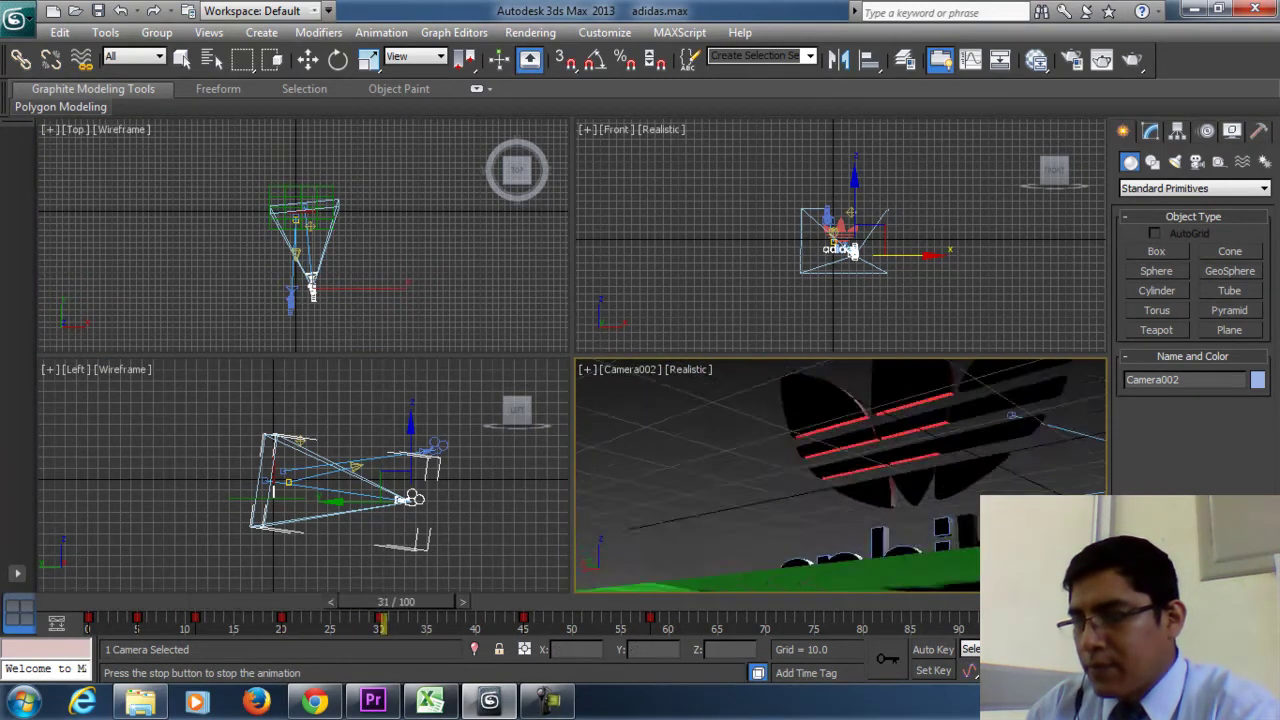
{"action": "key", "text": "slash"}
{"action": "key", "text": "w"}
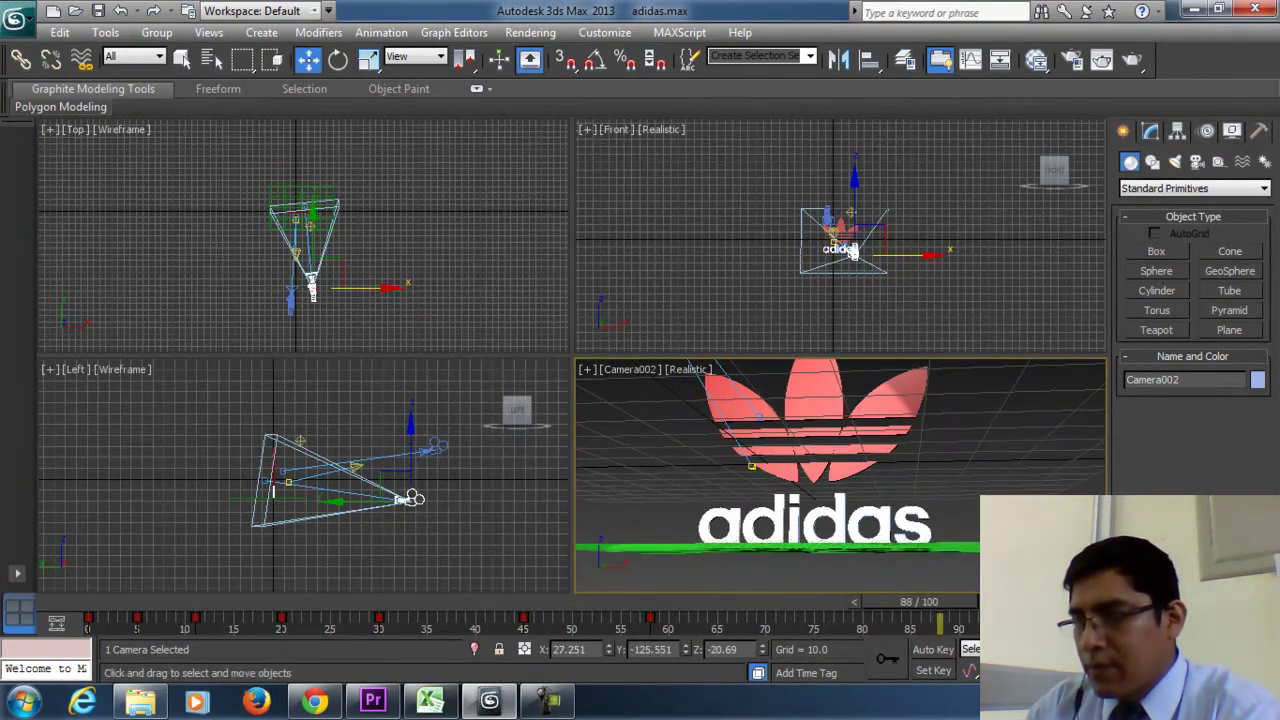
Switch the Camera002 viewport to Camera001 and turn on Auto Key with Camera001 selected in the Left view
{"action": "left_click", "coordinate": [438, 447]}
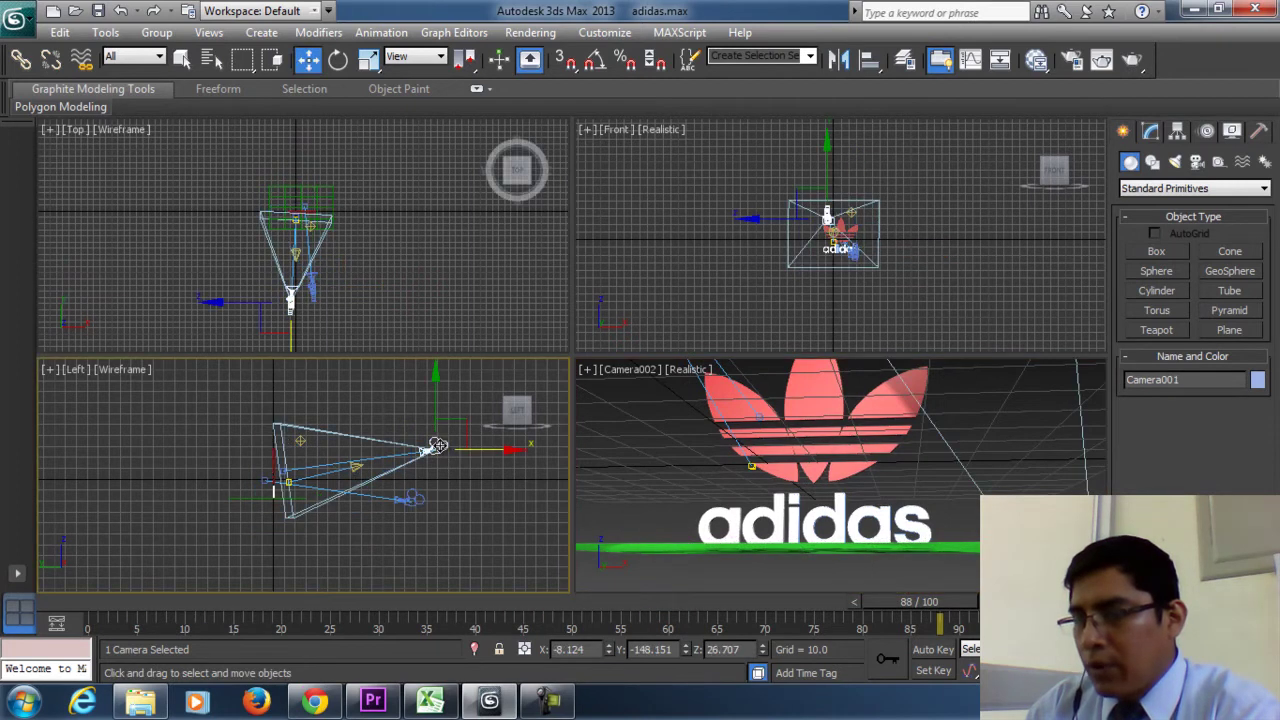
{"action": "left_click", "coordinate": [628, 370]}
{"action": "left_click", "coordinate": [628, 369]}
{"action": "mouse_move", "coordinate": [716, 26]}
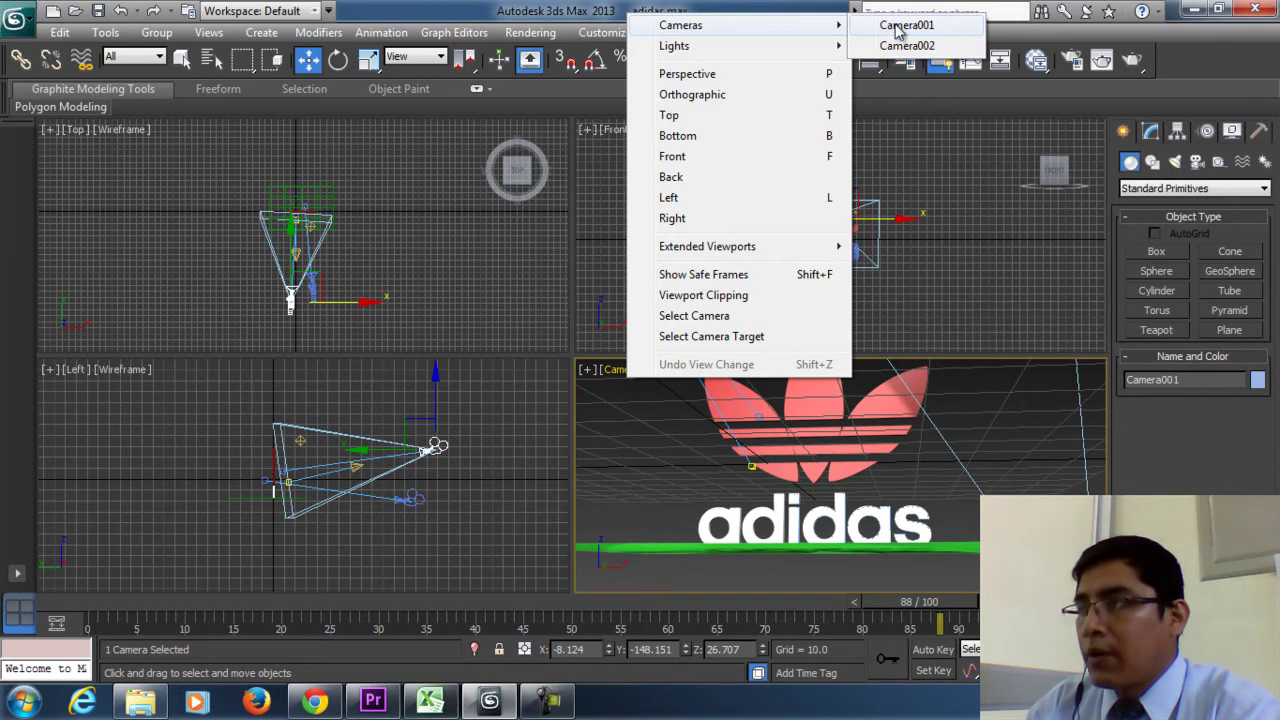
{"action": "left_click", "coordinate": [904, 26]}
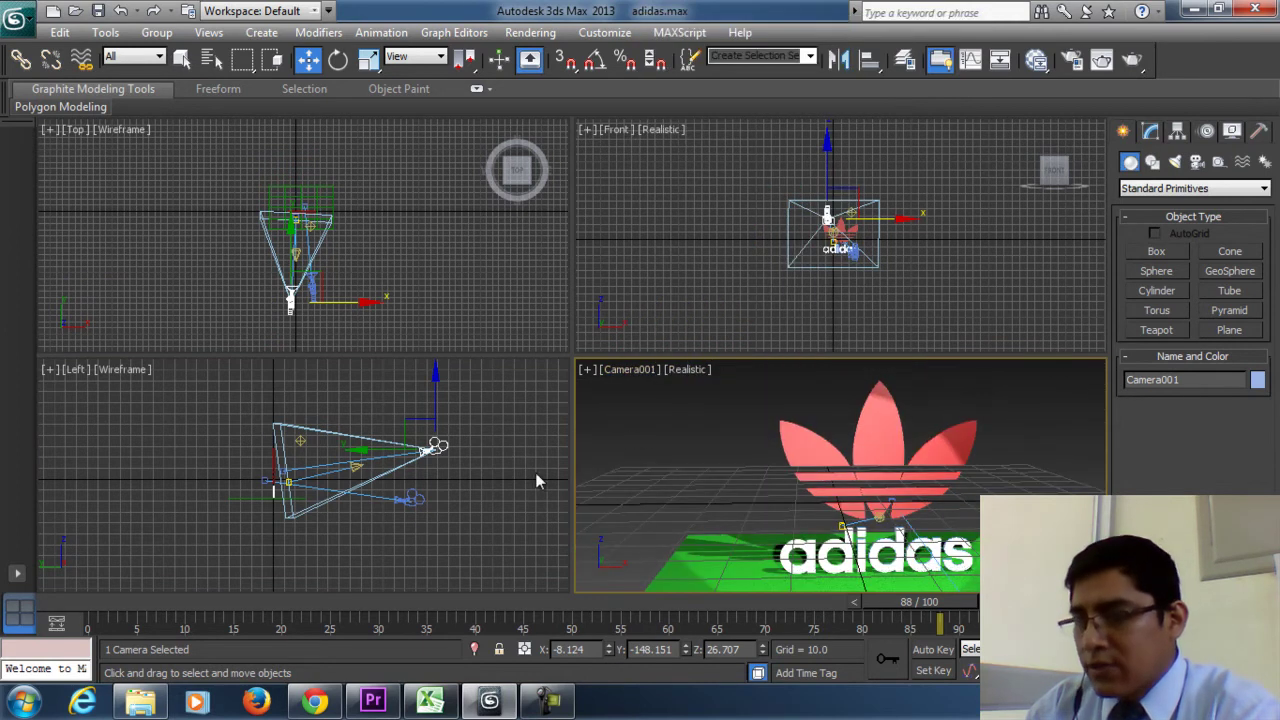
{"action": "left_click", "coordinate": [437, 446]}
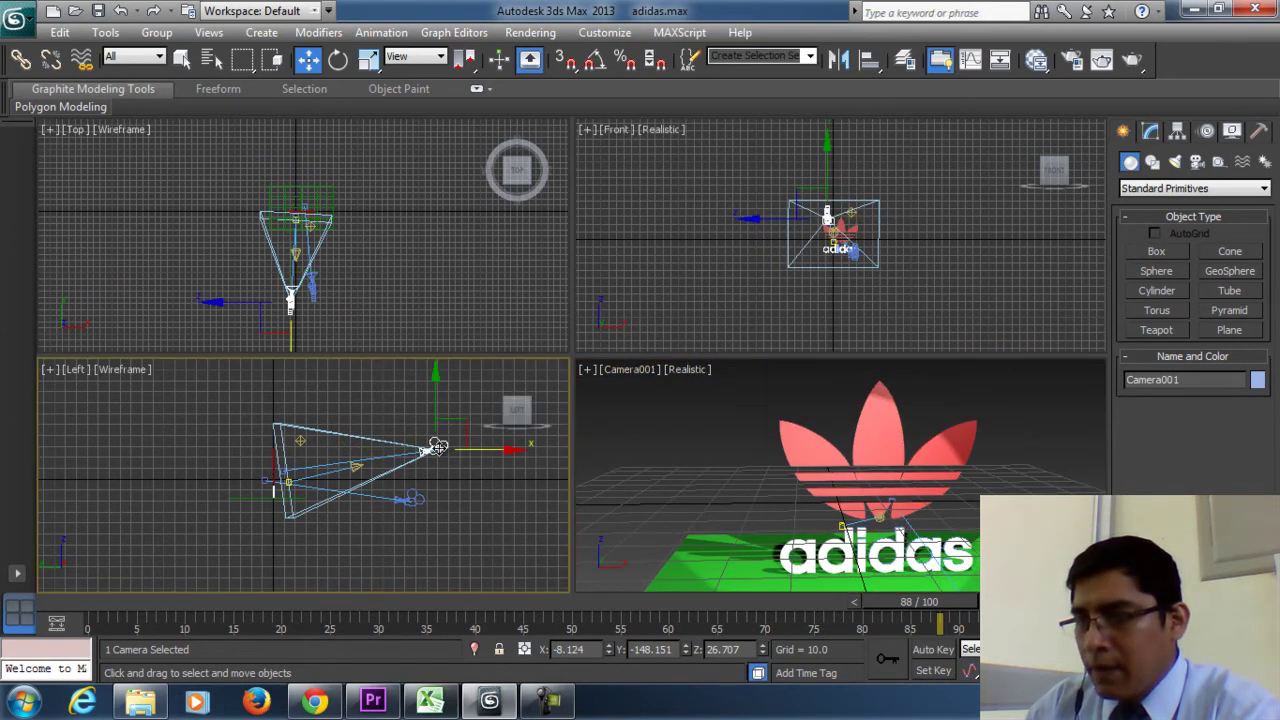
{"action": "left_click", "coordinate": [933, 649]}
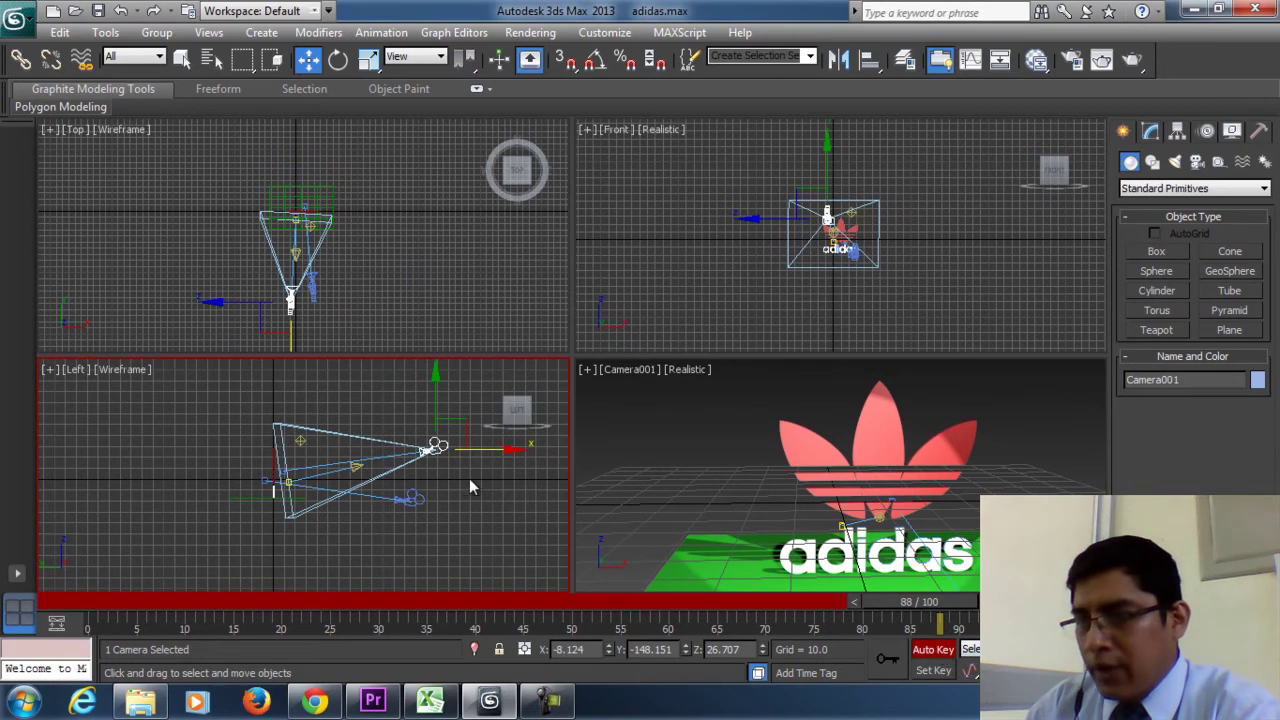
{"action": "left_click_drag", "start_coordinate": [475, 450], "coordinate": [541, 450]}
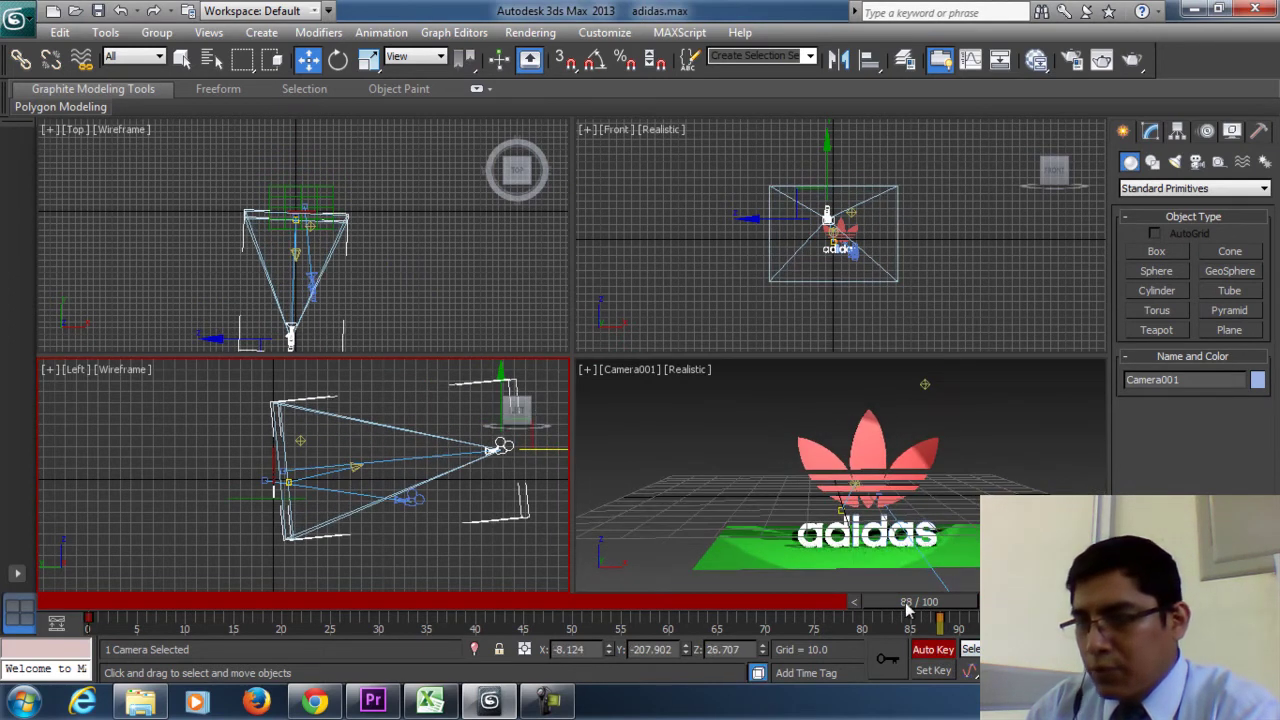
{"action": "left_click_drag", "start_coordinate": [892, 606], "coordinate": [851, 606]}
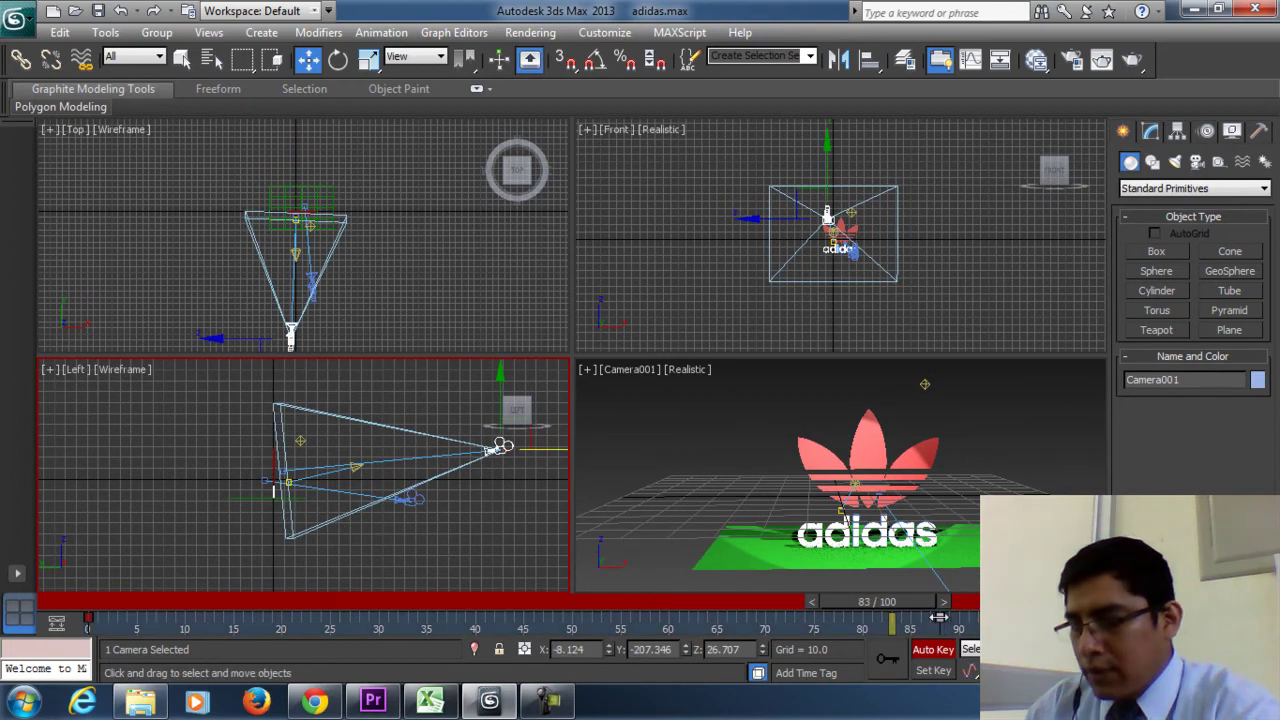
{"action": "key", "text": "ctrl+z"}
At frame 10, move Camera001 farther from the front of the logo in the Left view, to about Y -196.8
{"action": "left_click_drag", "start_coordinate": [905, 610], "coordinate": [225, 615]}
{"action": "key", "text": "w"}
{"action": "left_click_drag", "start_coordinate": [465, 452], "coordinate": [519, 452]}
At frame 25, bring Camera001 closer to the logo at about Y -103 and lower it in the Left view
{"action": "left_click_drag", "start_coordinate": [210, 597], "coordinate": [357, 610]}
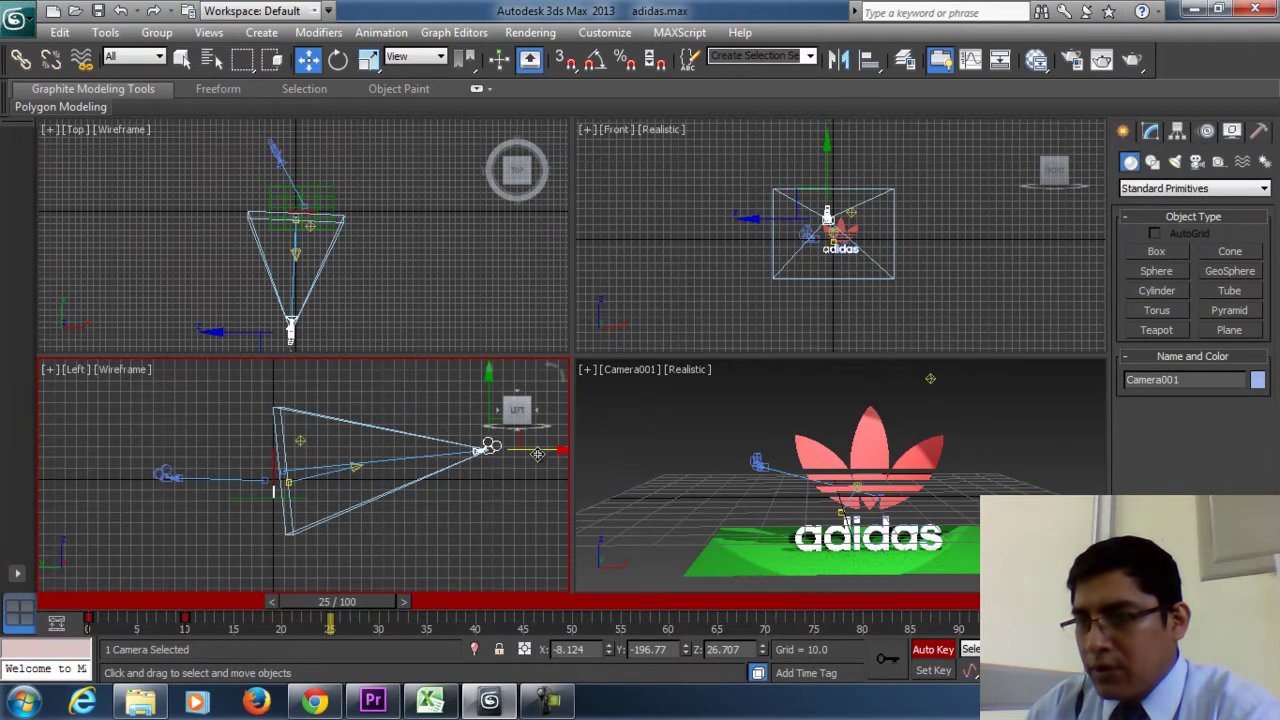
{"action": "left_click_drag", "start_coordinate": [539, 452], "coordinate": [434, 452]}
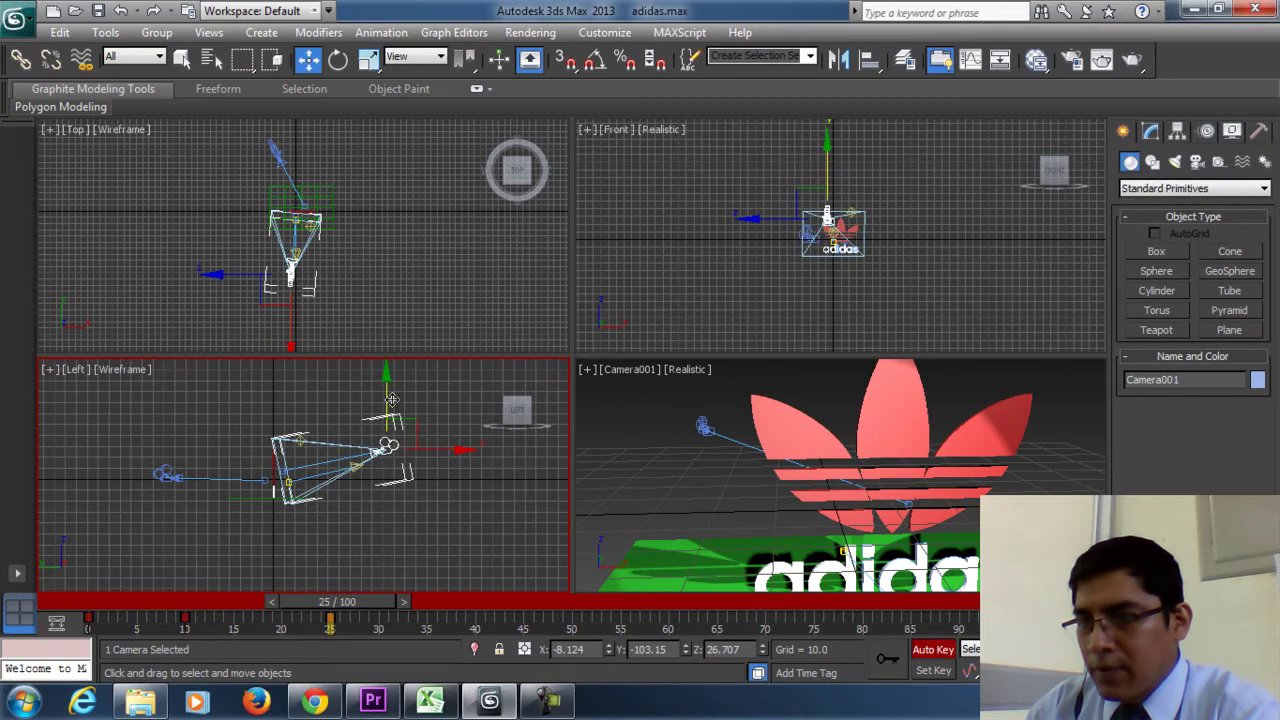
{"action": "left_click_drag", "start_coordinate": [392, 399], "coordinate": [281, 426]}
At frame 45, move Camera001 closer to the logo and lower its target slightly toward the adidas lettering
{"action": "left_click", "coordinate": [287, 478]}
{"action": "left_click_drag", "start_coordinate": [372, 597], "coordinate": [563, 613]}
{"action": "key", "text": "w"}
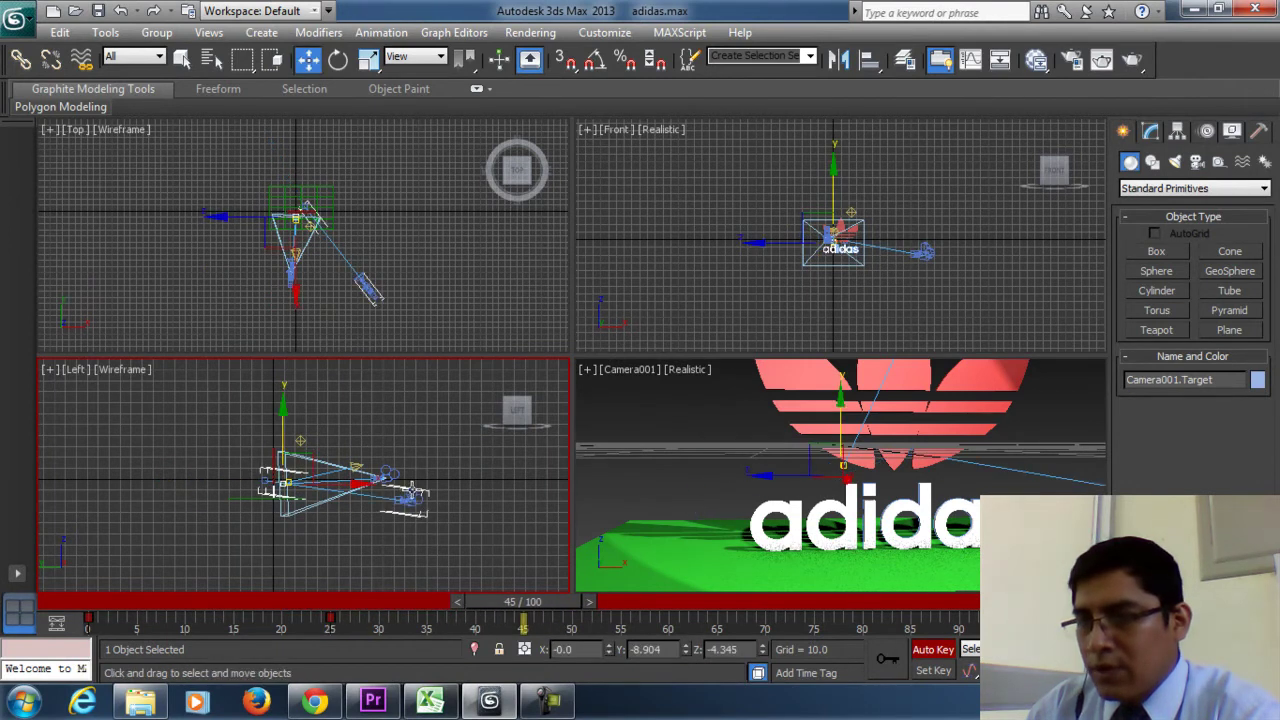
{"action": "left_click", "coordinate": [392, 478]}
{"action": "left_click_drag", "start_coordinate": [392, 478], "coordinate": [340, 490]}
{"action": "left_click", "coordinate": [290, 476]}
{"action": "scroll", "coordinate": [300, 473], "scroll_direction": "up", "scroll_amount": 5}
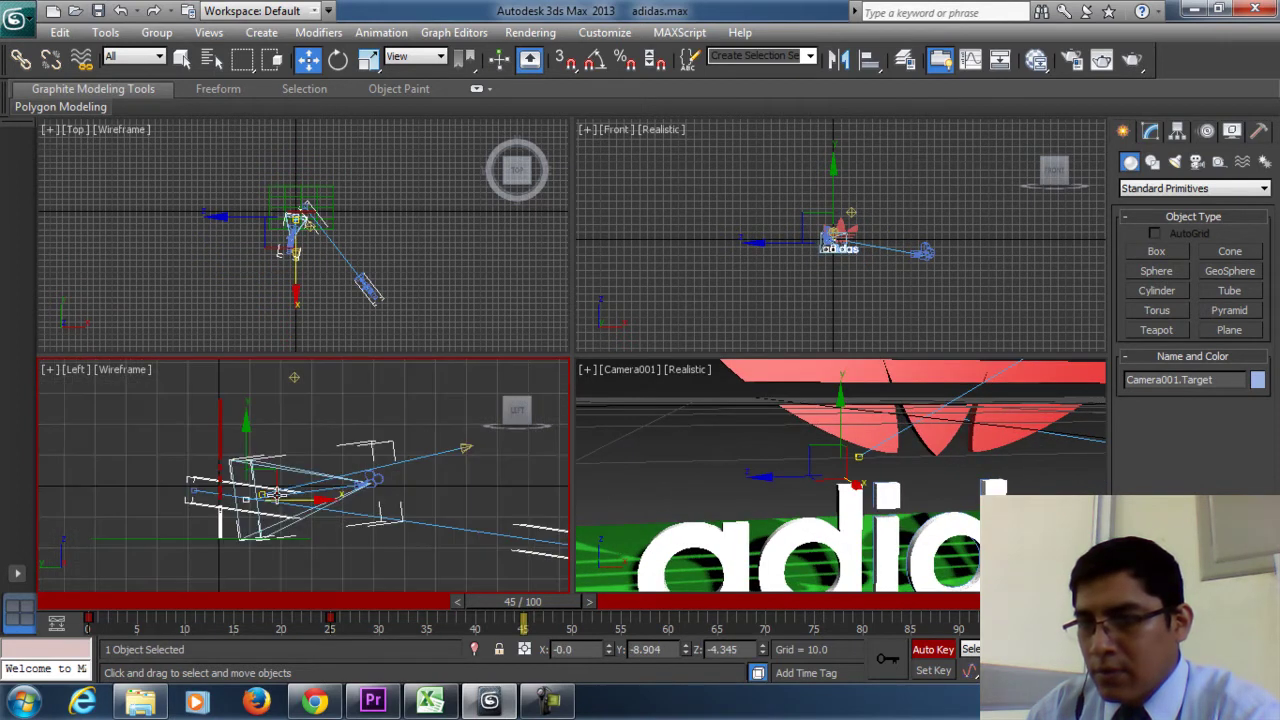
{"action": "left_click_drag", "start_coordinate": [254, 452], "coordinate": [255, 466]}
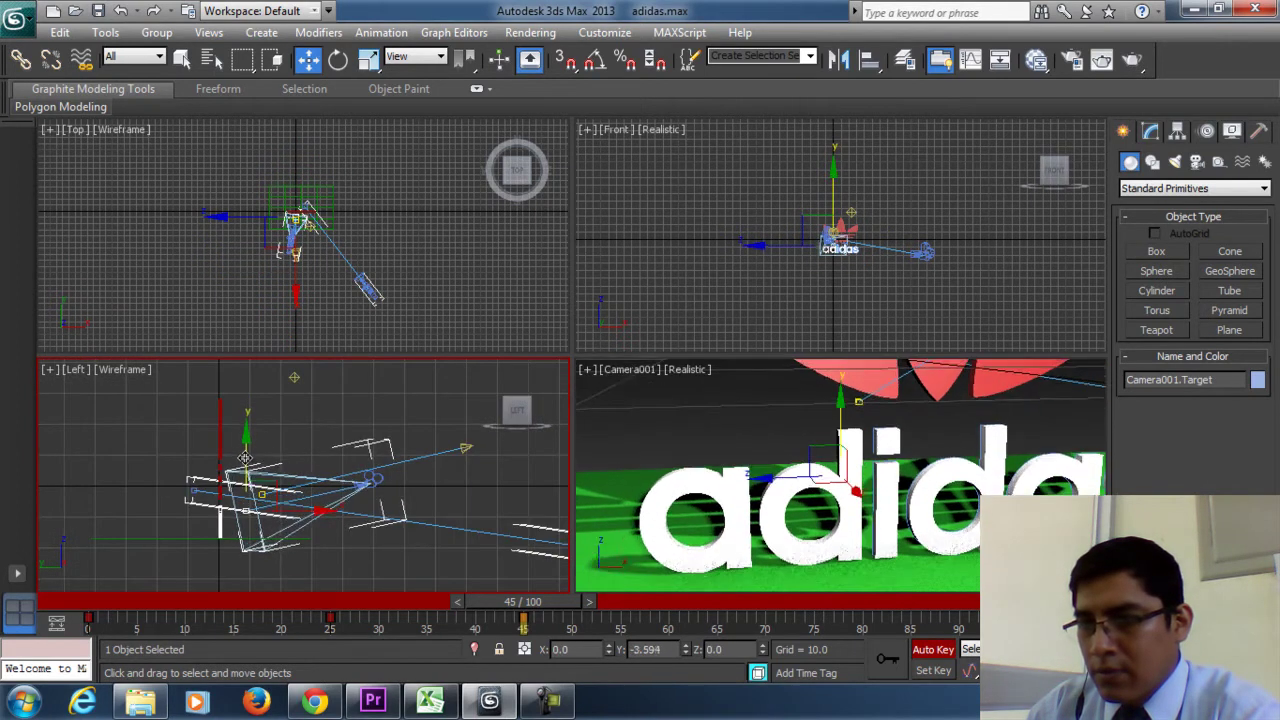
At frame 70, move Camera001 close to the lettering, at about Y -29.4 and Z 0.9, and turn off Auto Key
{"action": "left_click_drag", "start_coordinate": [531, 610], "coordinate": [765, 630]}
{"action": "key", "text": "w"}
{"action": "left_click", "coordinate": [386, 497]}
{"action": "left_click_drag", "start_coordinate": [428, 486], "coordinate": [368, 501]}
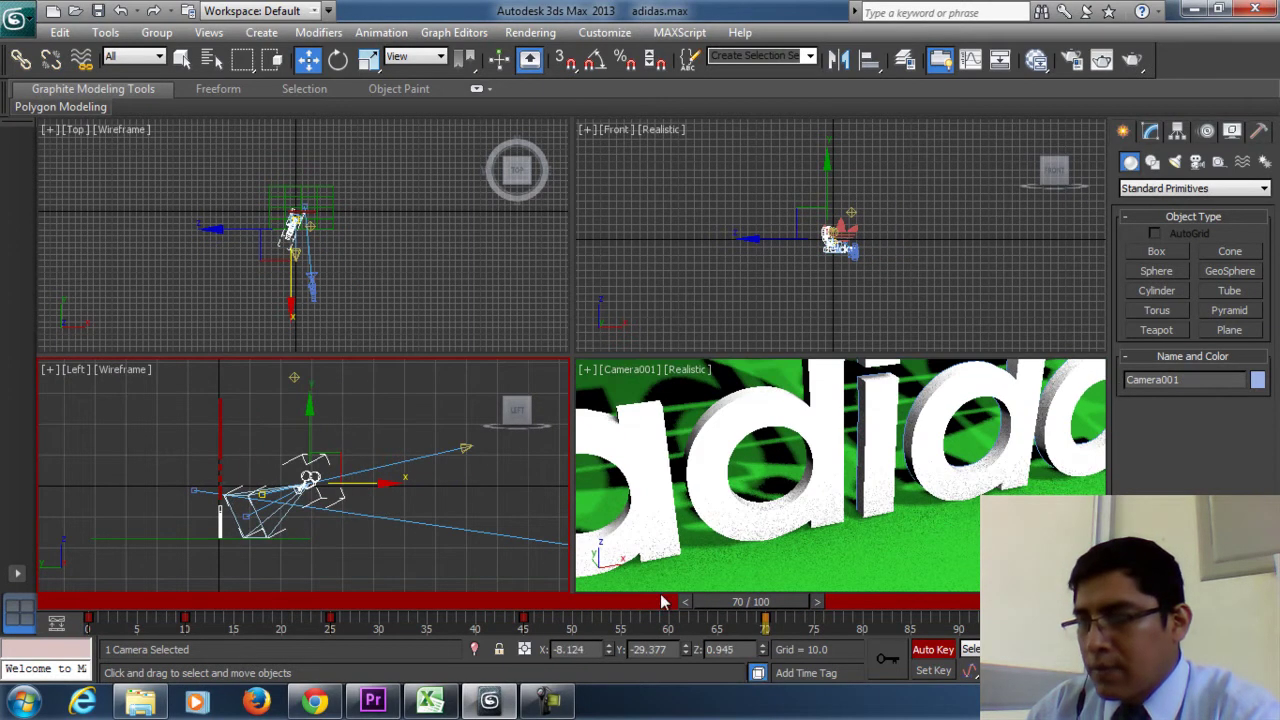
{"action": "left_click", "coordinate": [933, 650]}
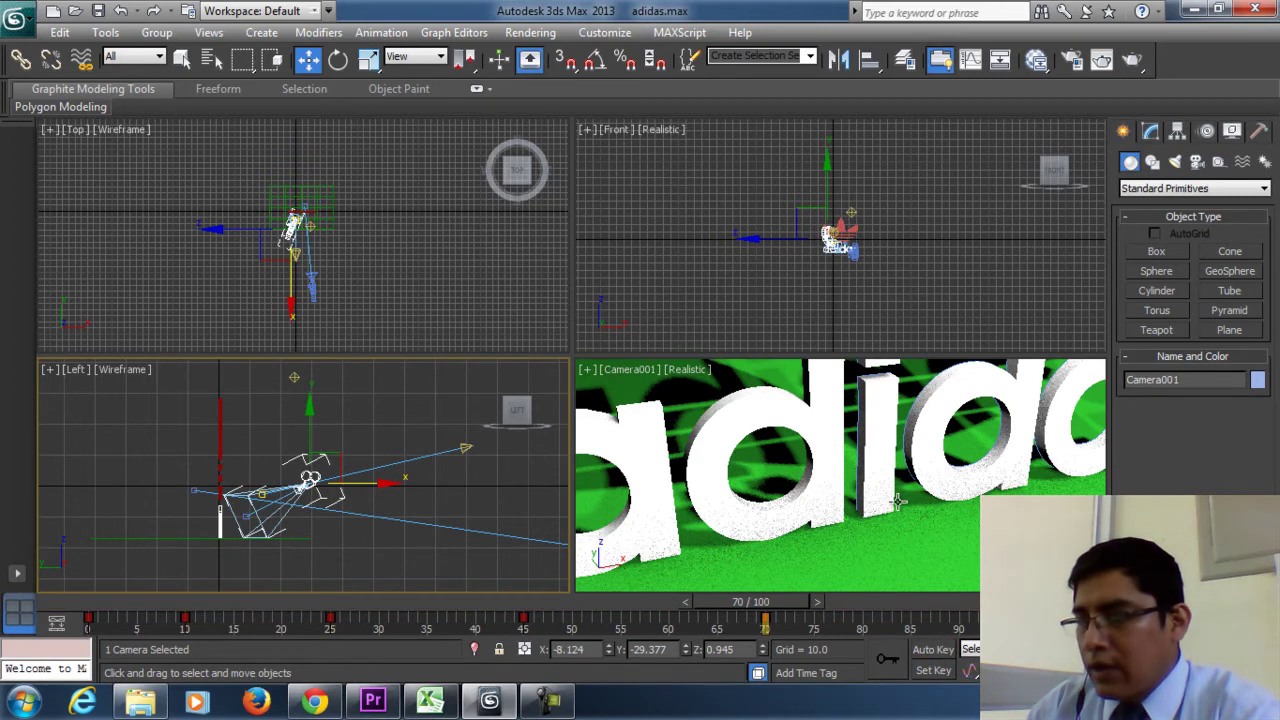
Set up the Camera001 view's render for the frame range 0 to 100 at the HDTV (video) output size, 1920 x 1080
{"action": "left_click", "coordinate": [688, 448]}
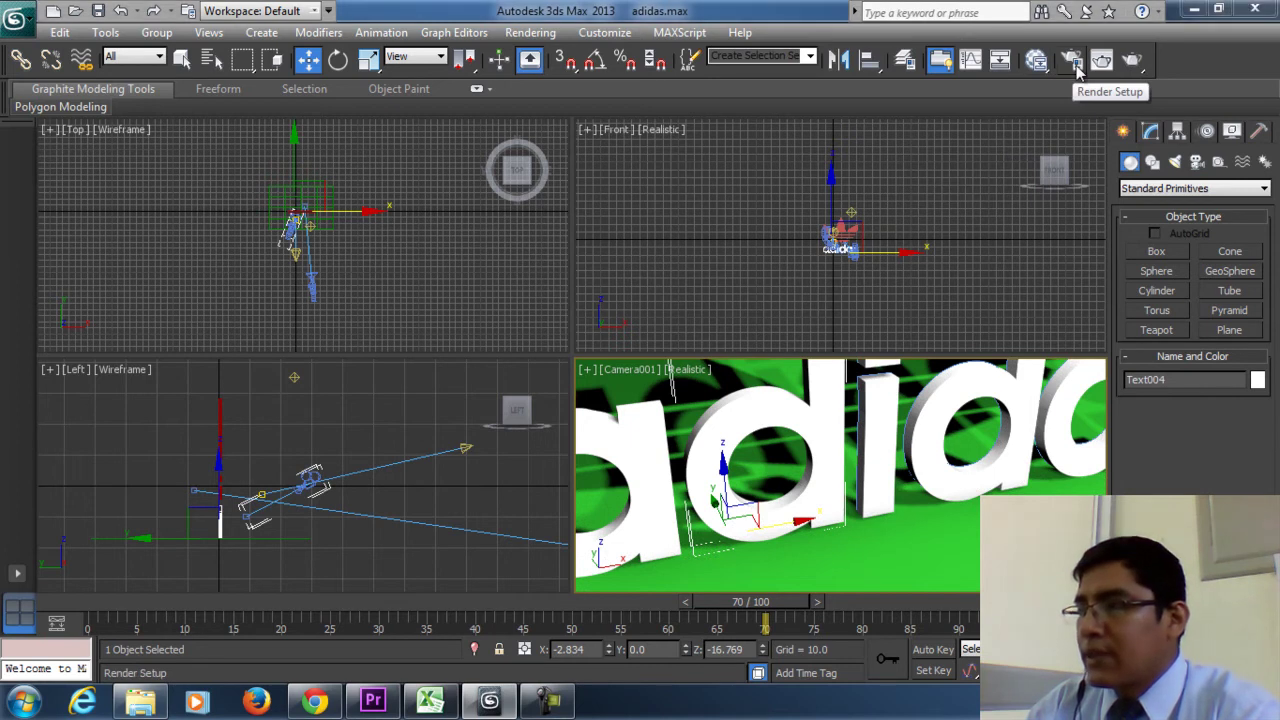
{"action": "left_click", "coordinate": [1077, 66]}
{"action": "left_click_drag", "start_coordinate": [757, 85], "coordinate": [626, 66]}
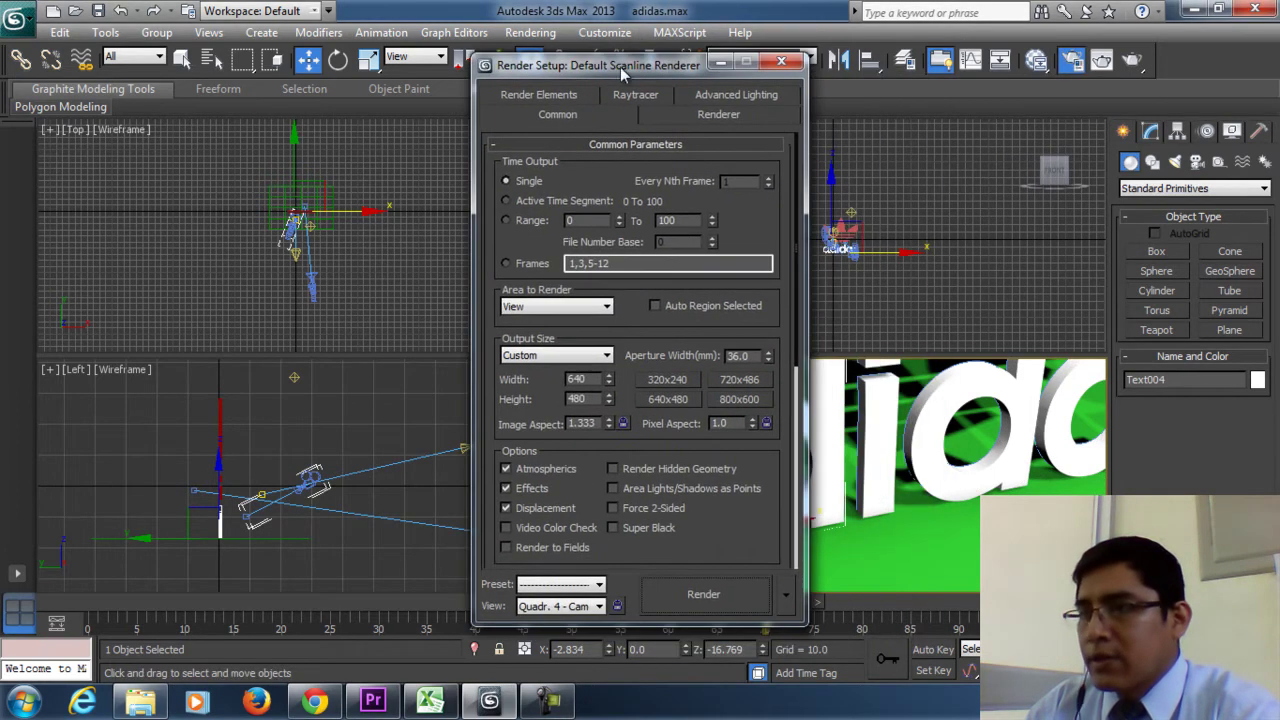
{"action": "left_click", "coordinate": [506, 220]}
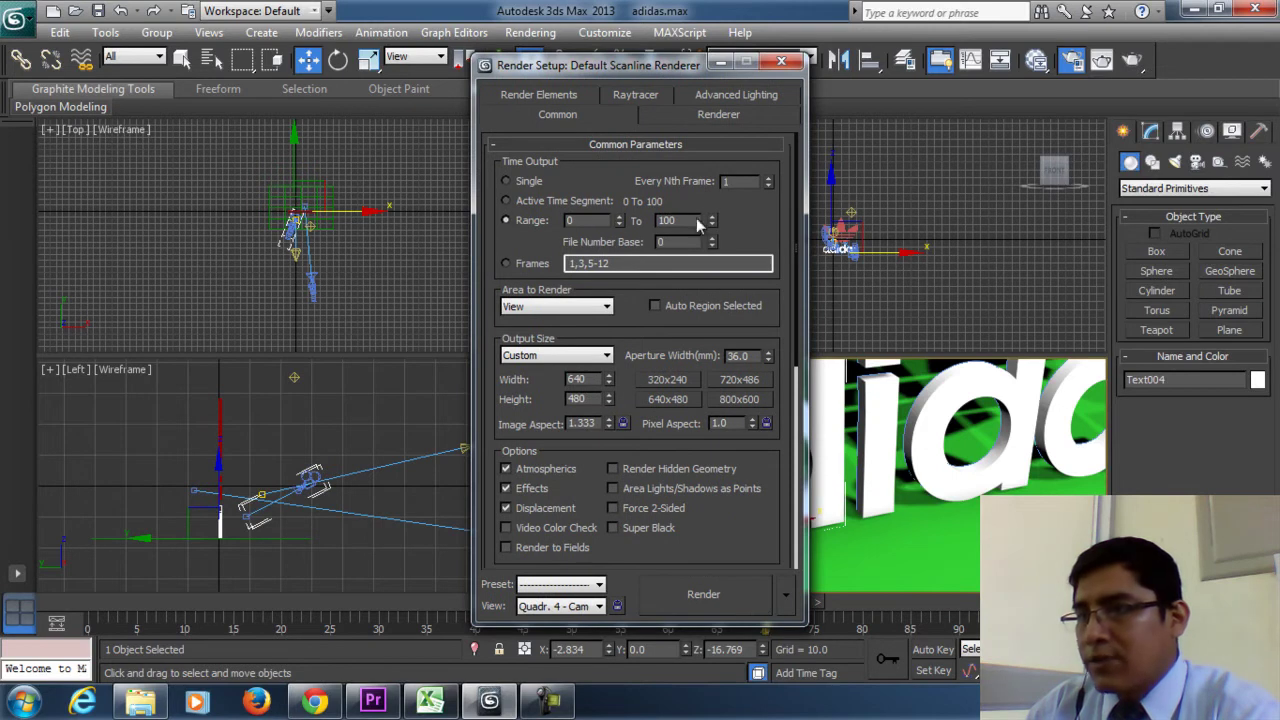
{"action": "left_click", "coordinate": [598, 312]}
{"action": "left_click", "coordinate": [598, 312]}
{"action": "left_click", "coordinate": [603, 358]}
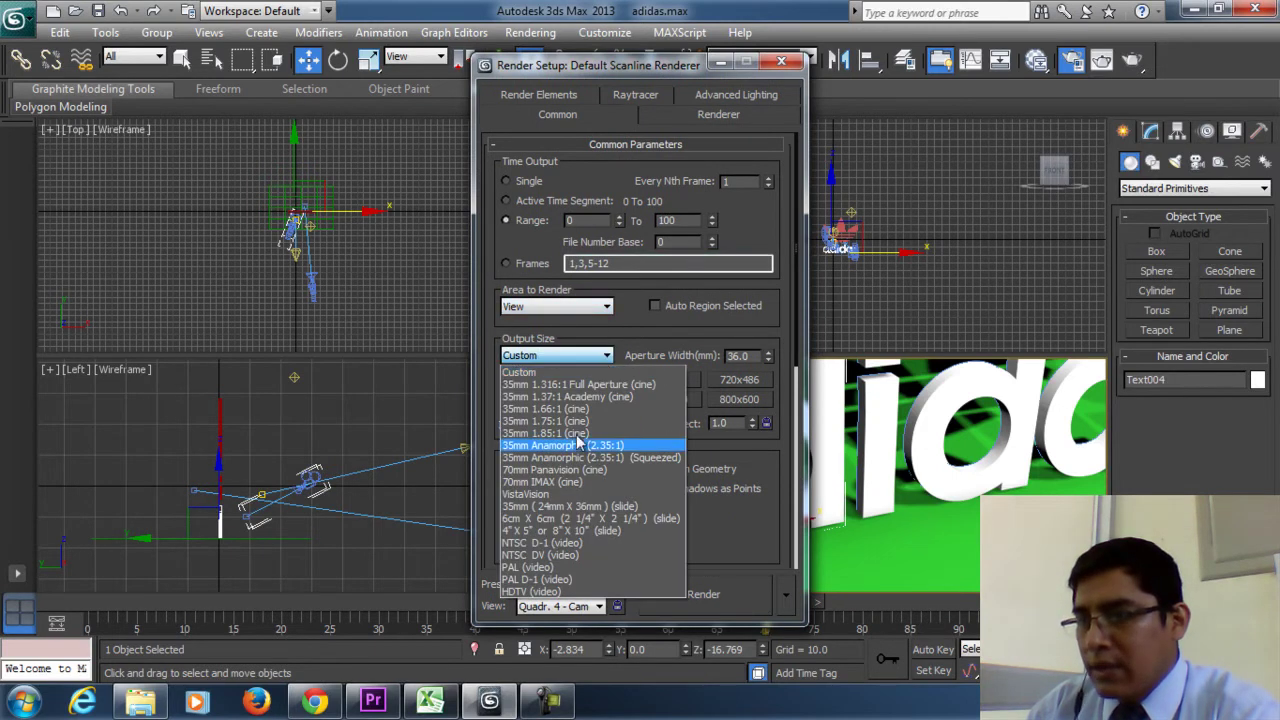
{"action": "left_click", "coordinate": [561, 592]}
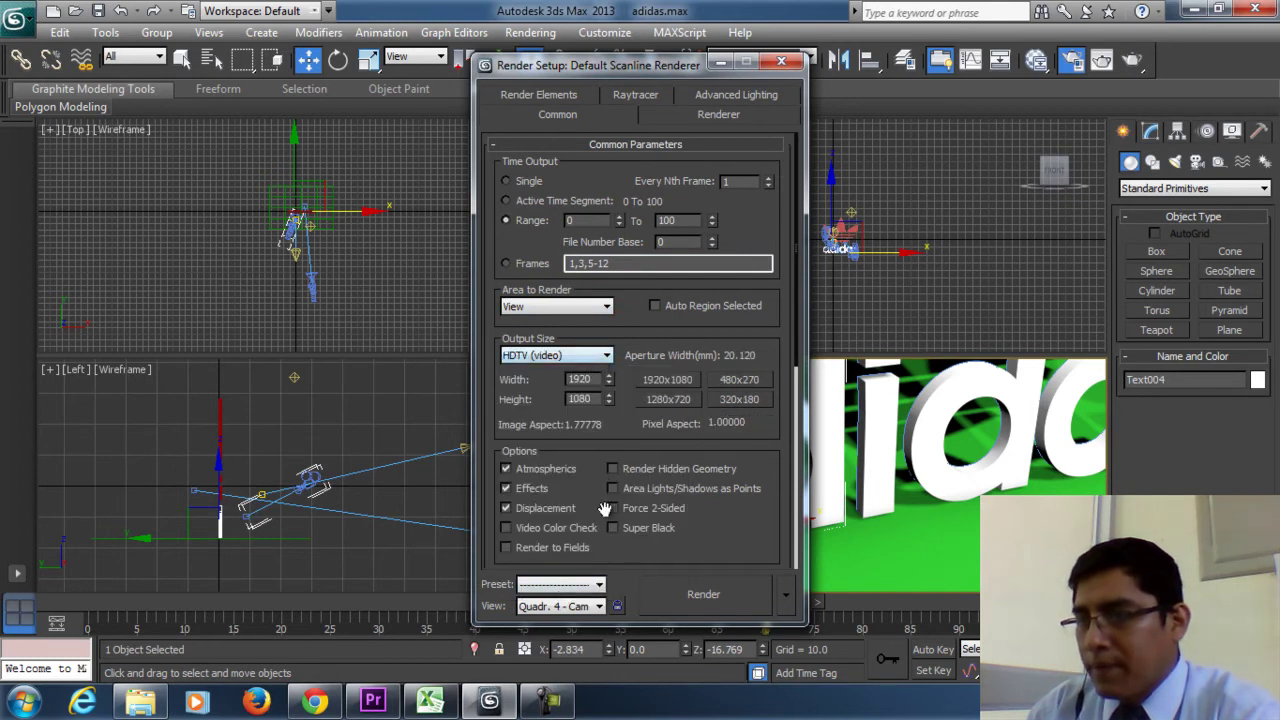
Save the render output to the desktop (Escritorio) as an AVI file named ADIDAS
{"action": "left_click_drag", "start_coordinate": [668, 553], "coordinate": [680, 333]}
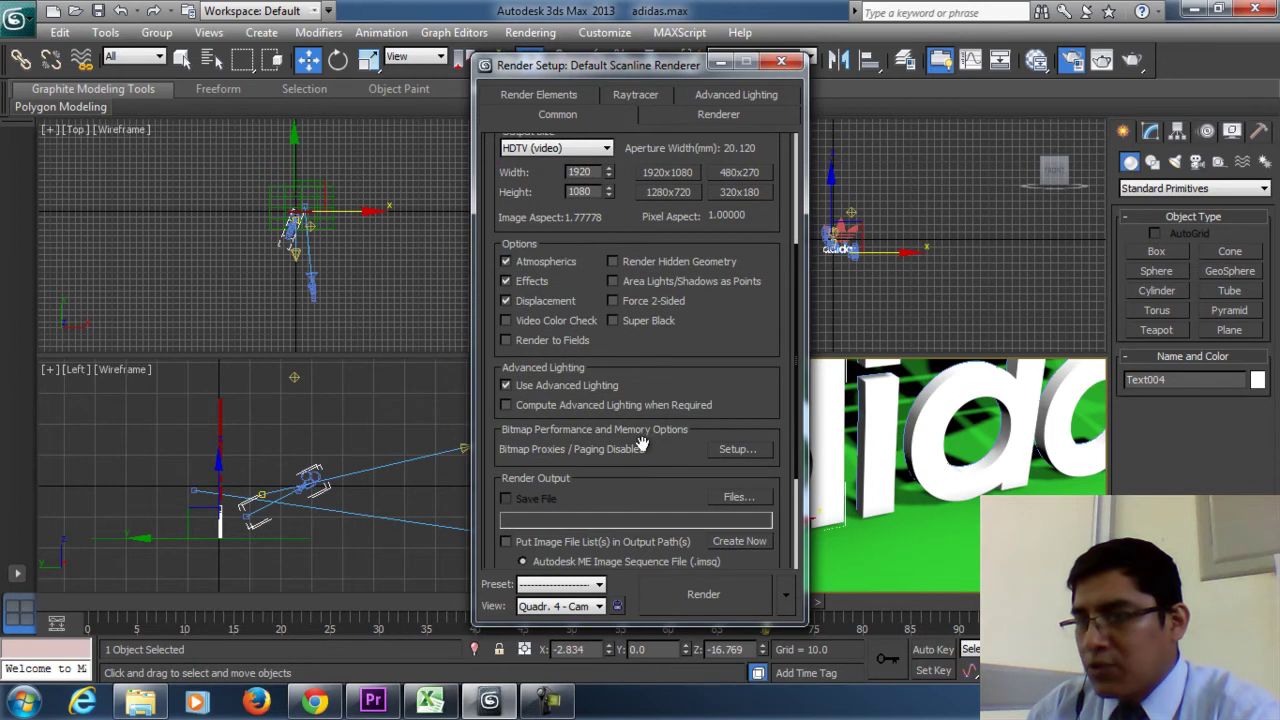
{"action": "left_click_drag", "start_coordinate": [678, 466], "coordinate": [673, 393]}
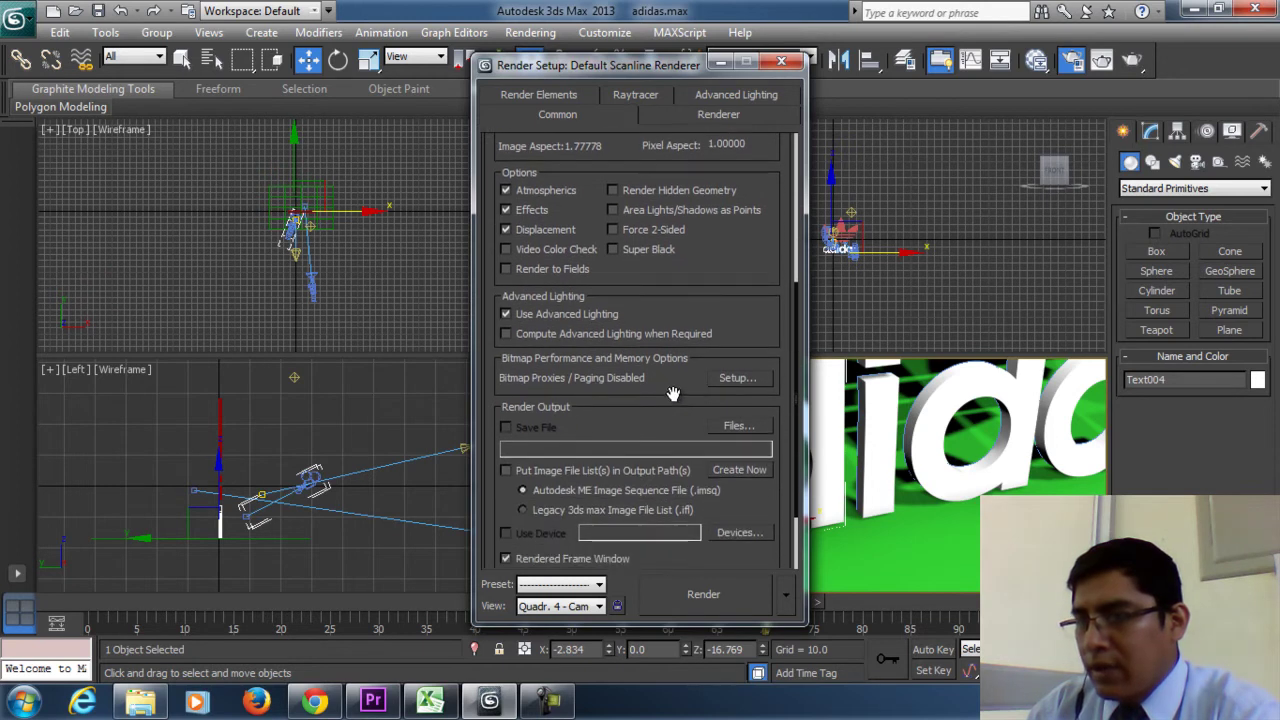
{"action": "left_click", "coordinate": [737, 427]}
{"action": "left_click", "coordinate": [614, 163]}
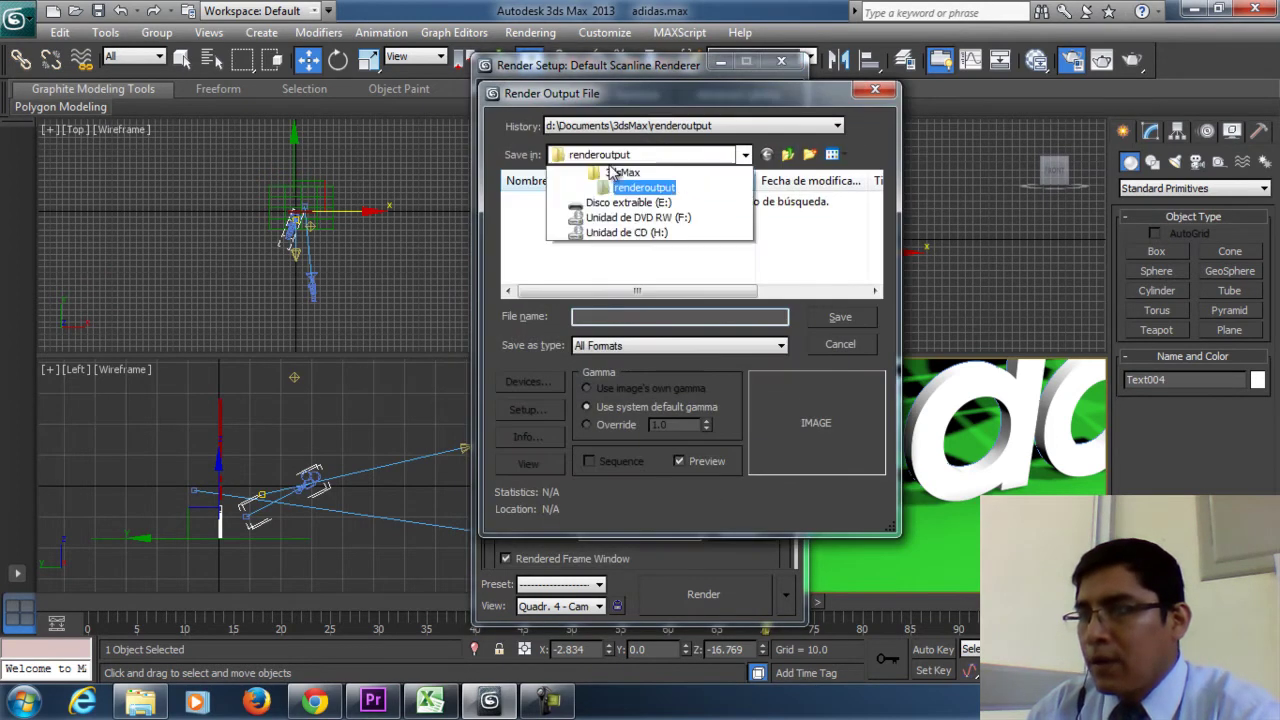
{"action": "left_click", "coordinate": [575, 172]}
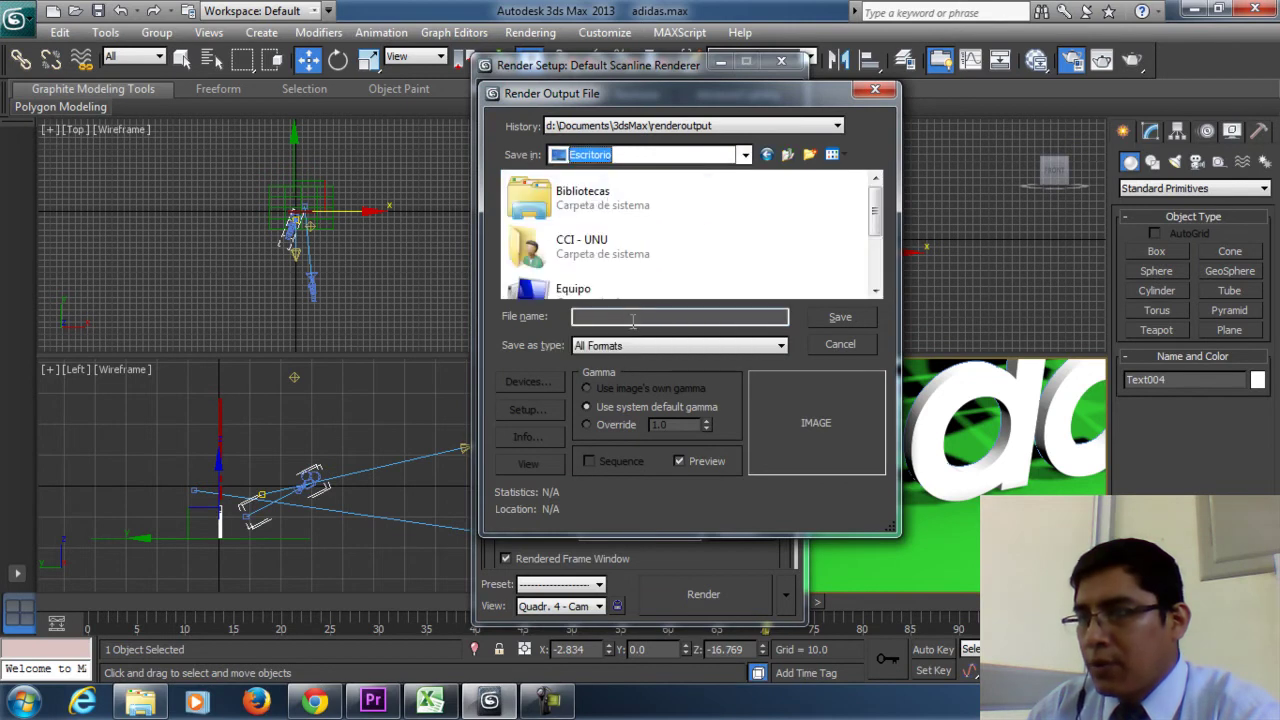
{"action": "left_click", "coordinate": [633, 317]}
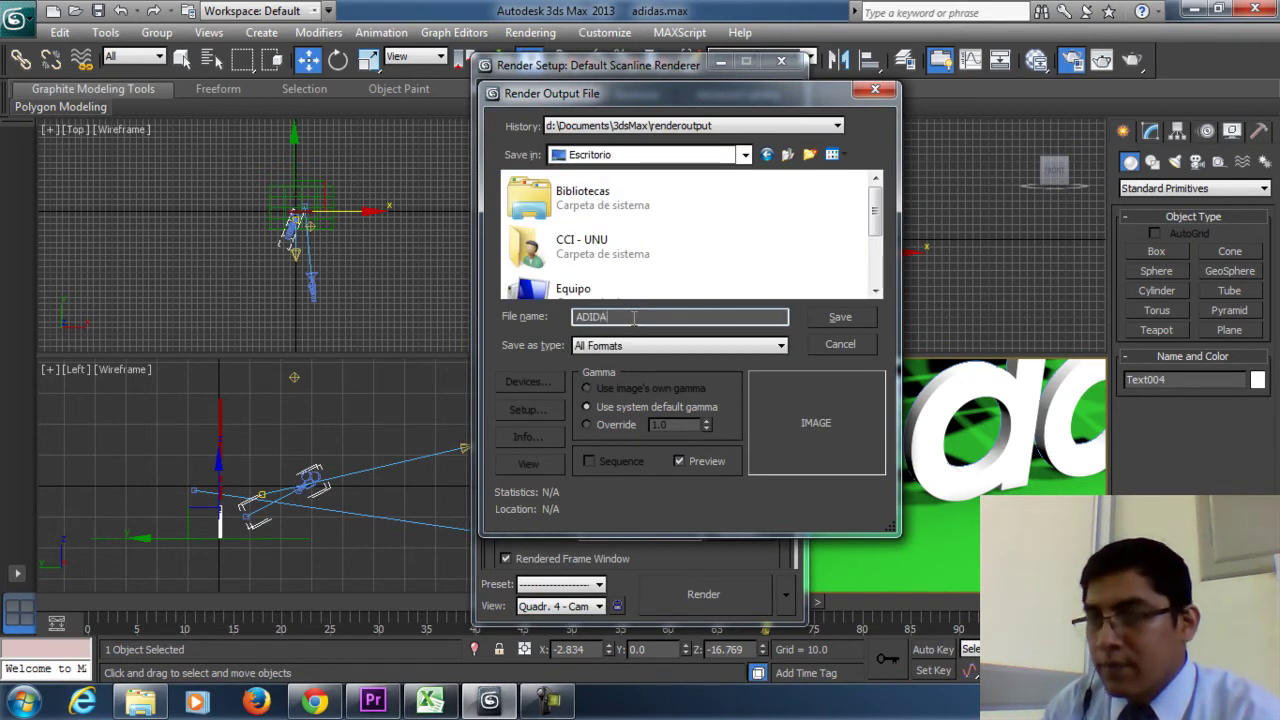
{"action": "left_click", "coordinate": [712, 346]}
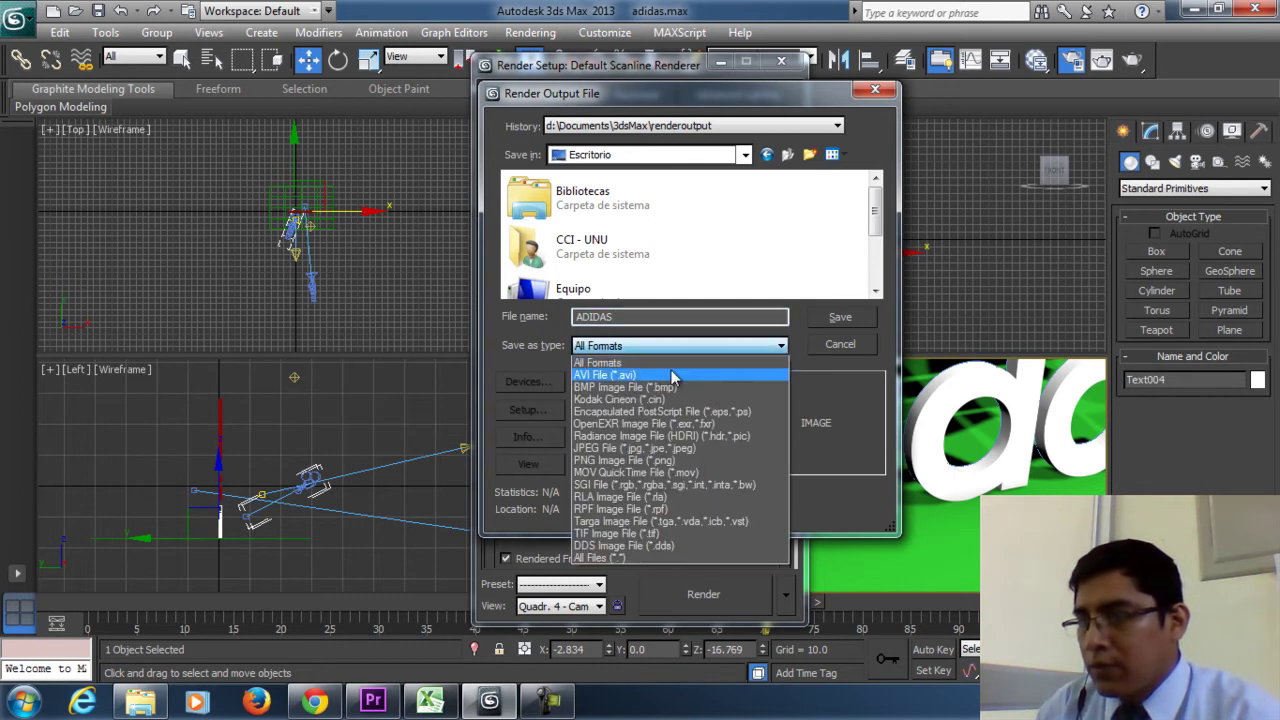
{"action": "left_click", "coordinate": [673, 376]}
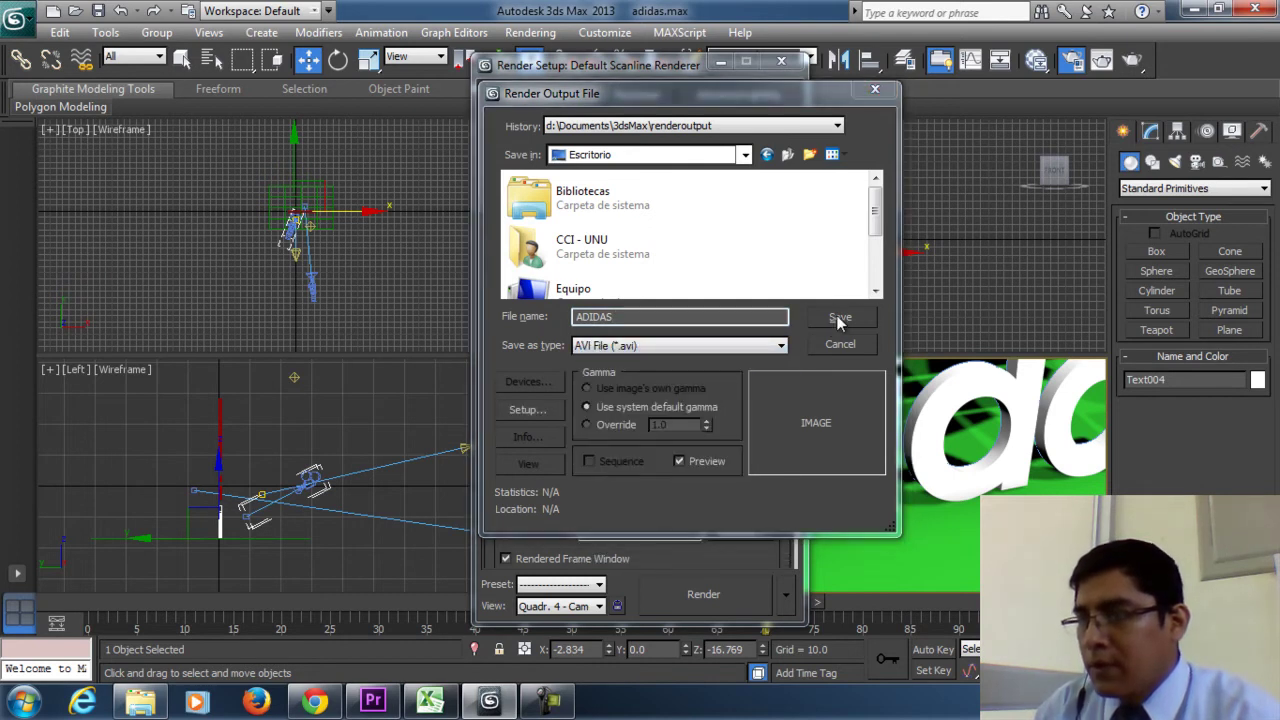
{"action": "left_click", "coordinate": [838, 318]}
Set the AVI compressor to DV Video Encoder and dismiss the antivirus notice
{"action": "left_click", "coordinate": [794, 262]}
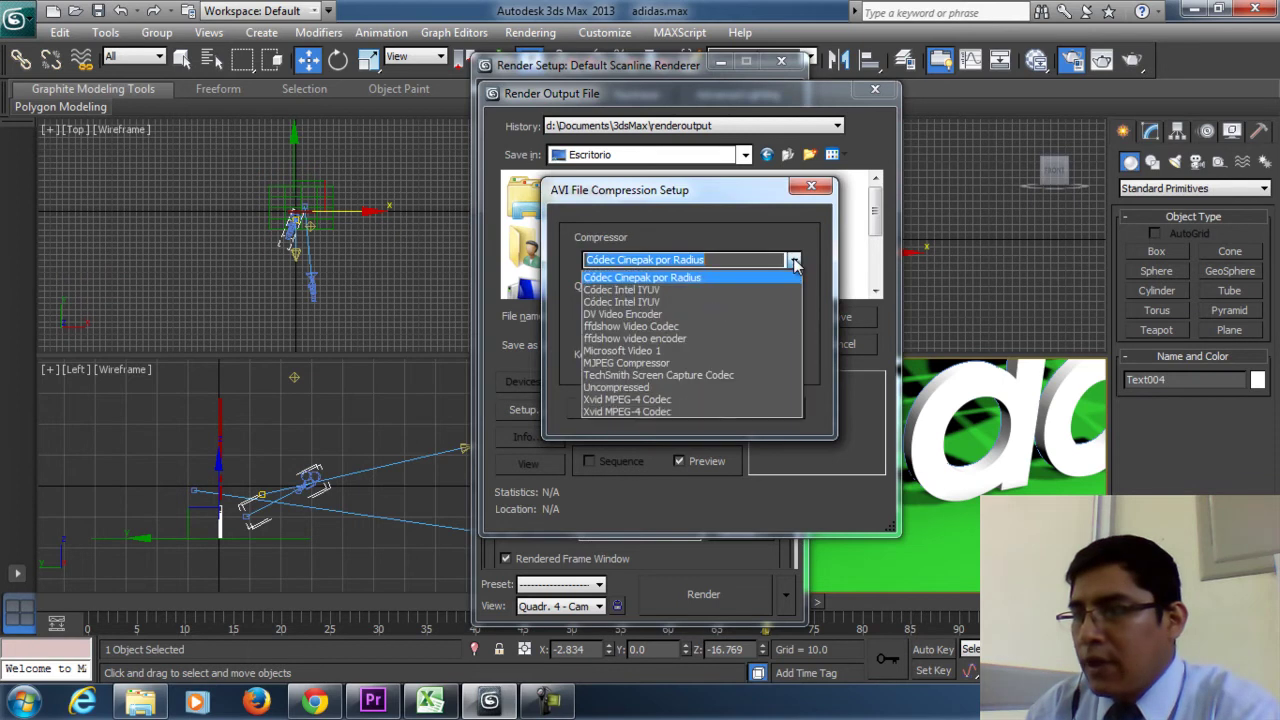
{"action": "left_click", "coordinate": [609, 314]}
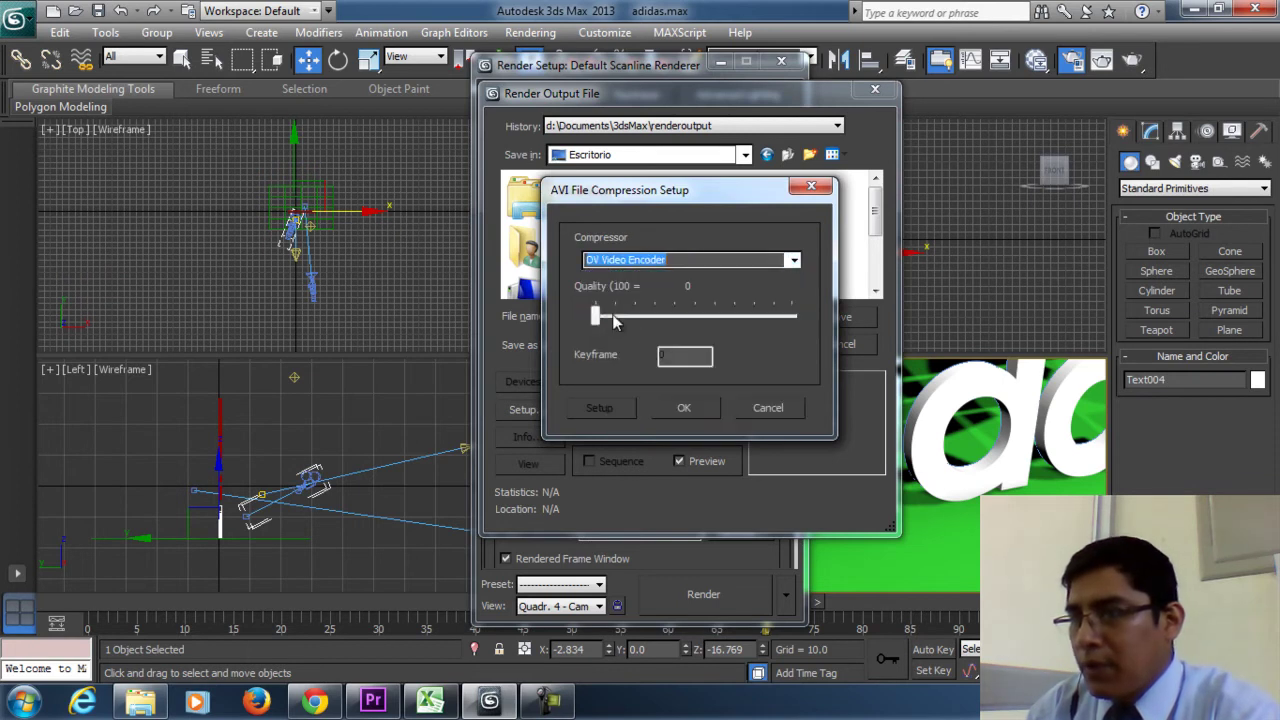
{"action": "left_click", "coordinate": [680, 410]}
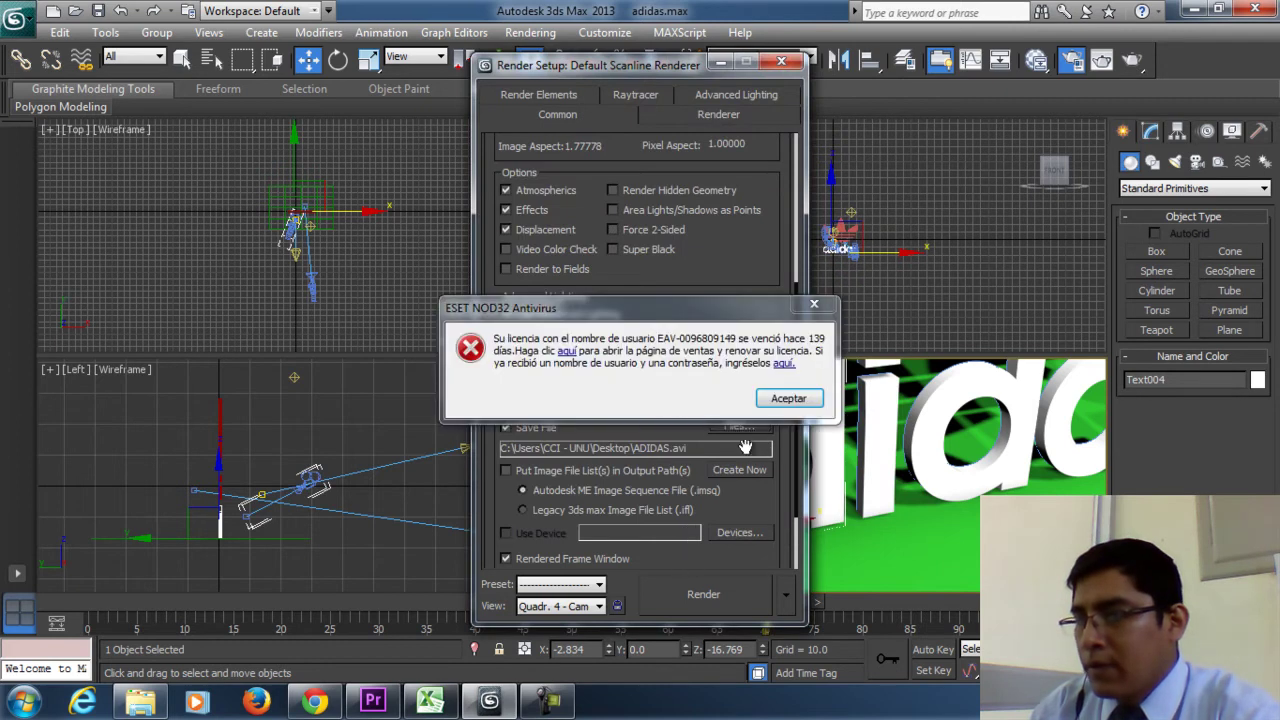
{"action": "left_click", "coordinate": [790, 399]}
Render the Camera001 animation to ADIDAS.avi, then close the rendered frame and Render Setup windows
{"action": "left_click_drag", "start_coordinate": [687, 556], "coordinate": [688, 440]}
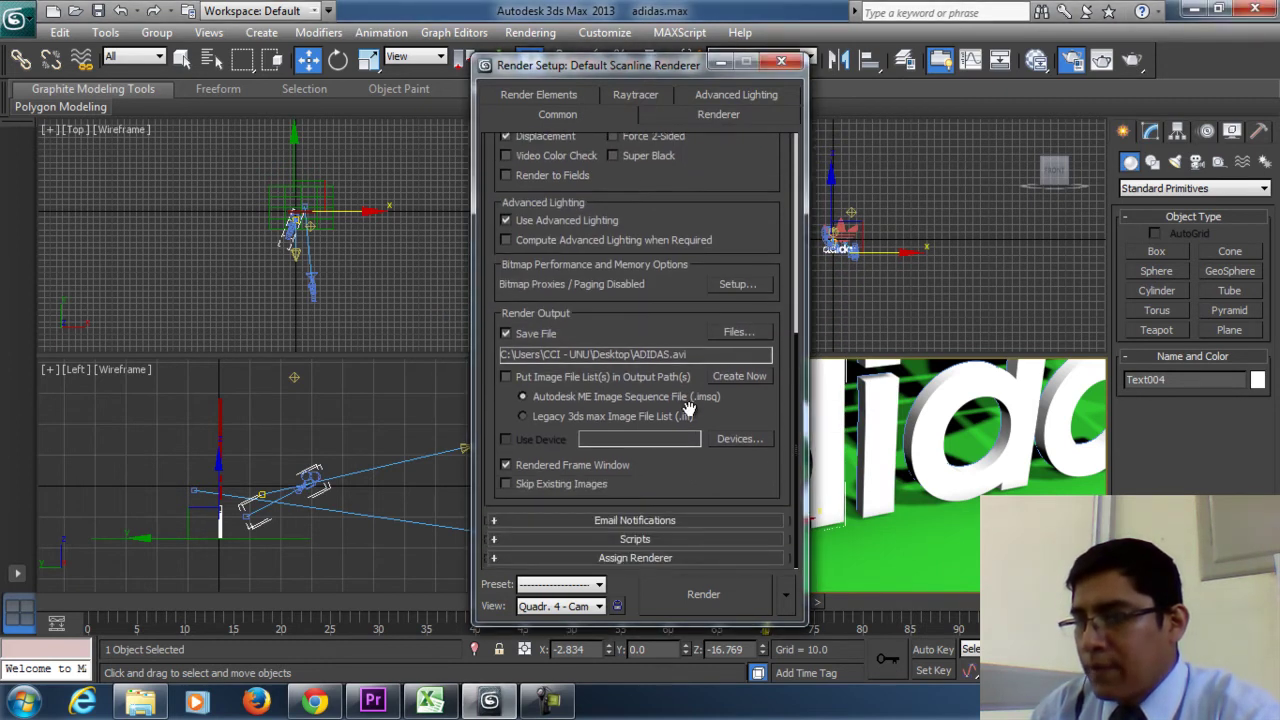
{"action": "left_click", "coordinate": [714, 591]}
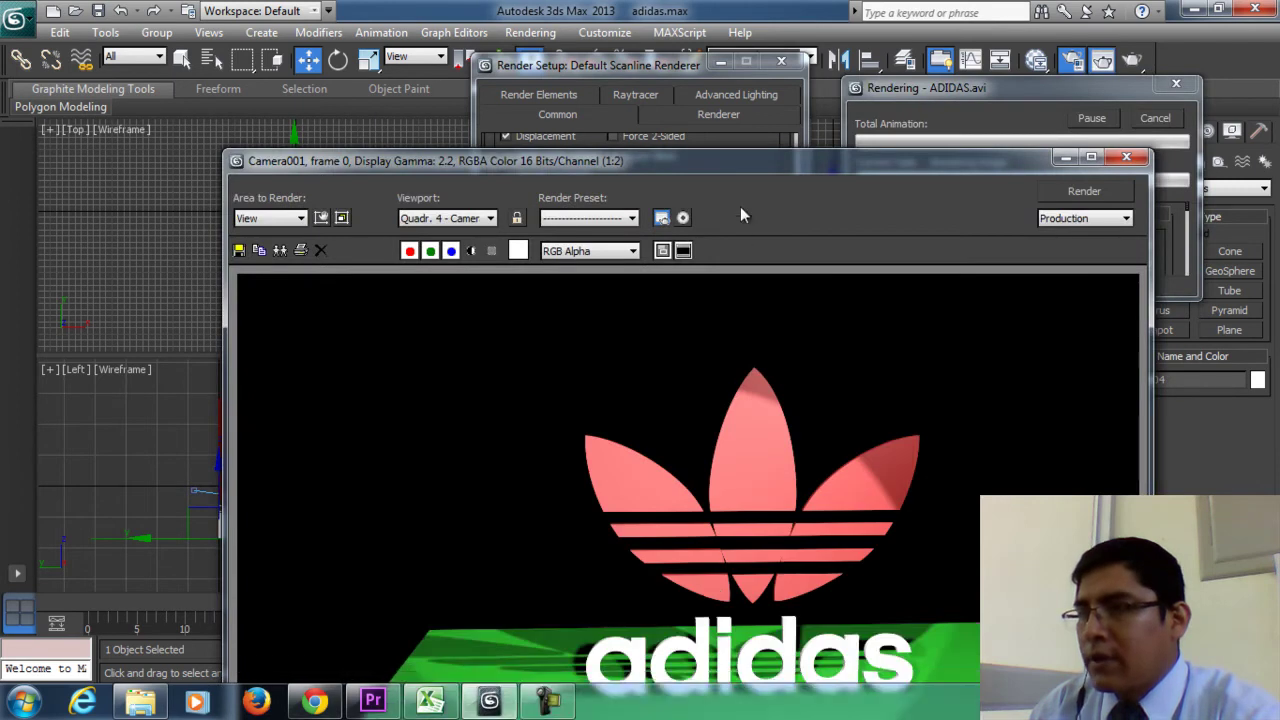
{"action": "left_click_drag", "start_coordinate": [750, 163], "coordinate": [543, 27]}
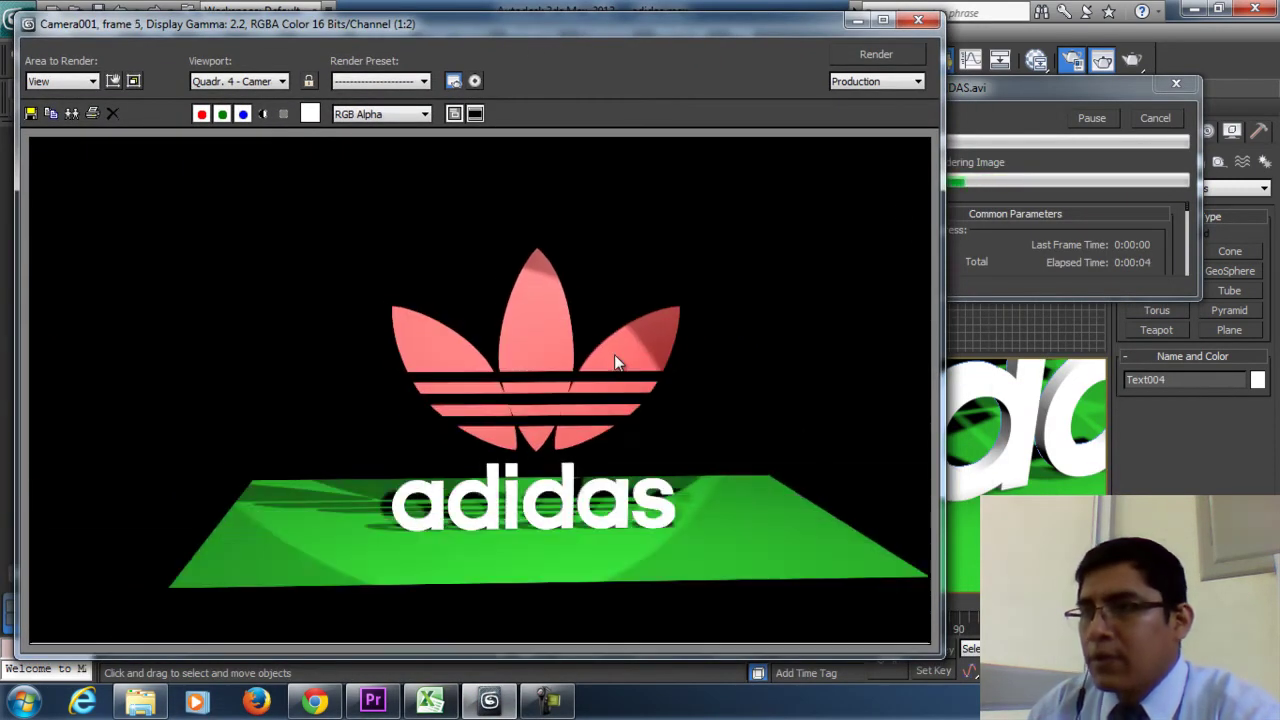
{"action": "left_click", "coordinate": [1049, 90]}
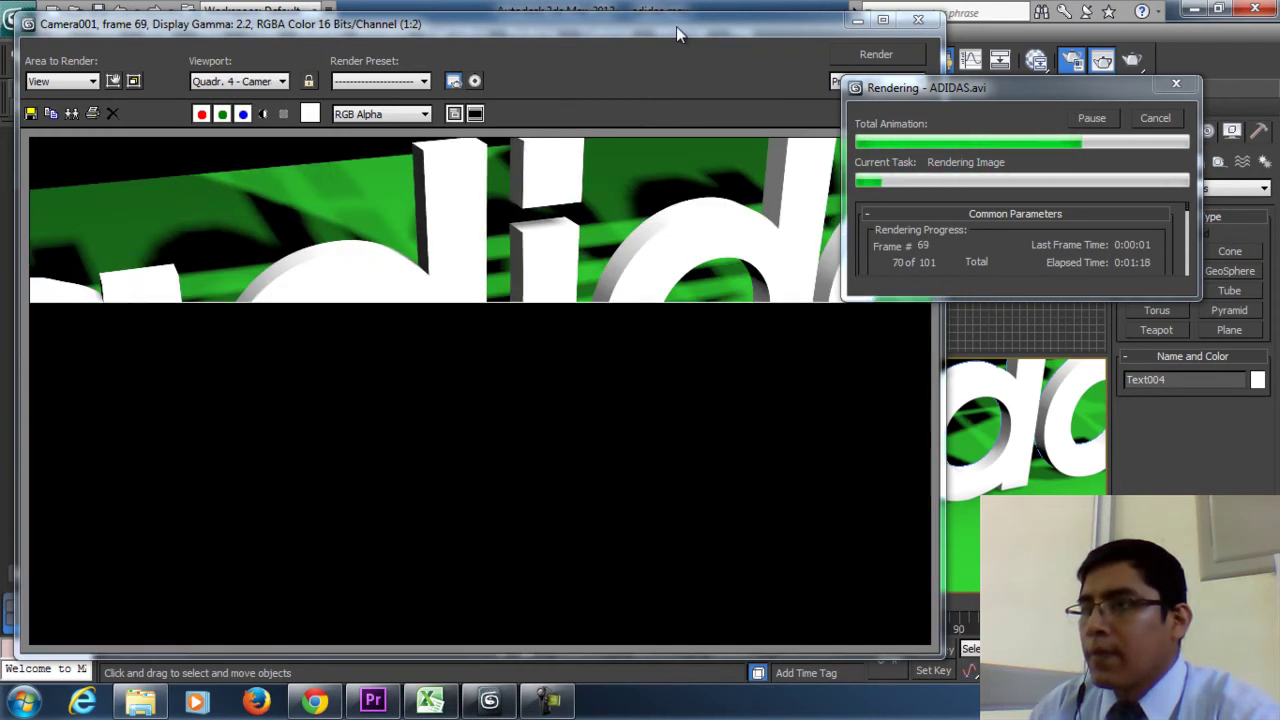
{"action": "left_click", "coordinate": [676, 26]}
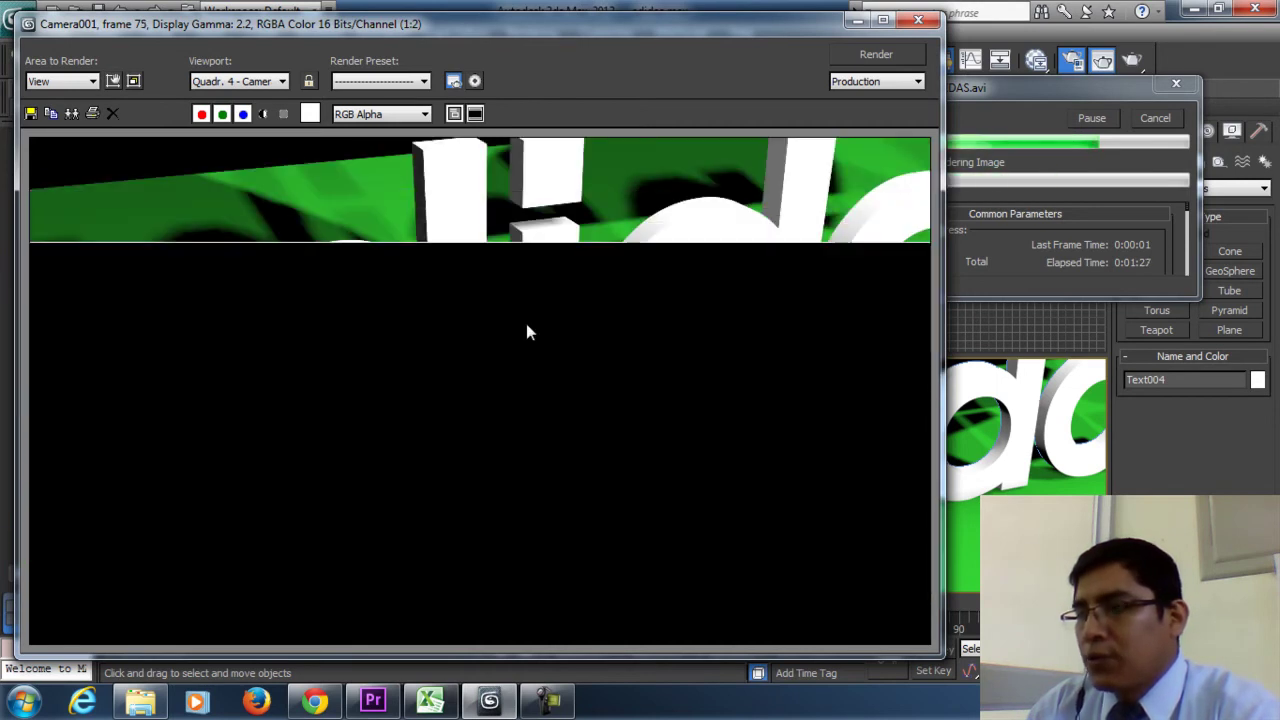
{"action": "left_click_drag", "start_coordinate": [982, 88], "coordinate": [998, 93]}
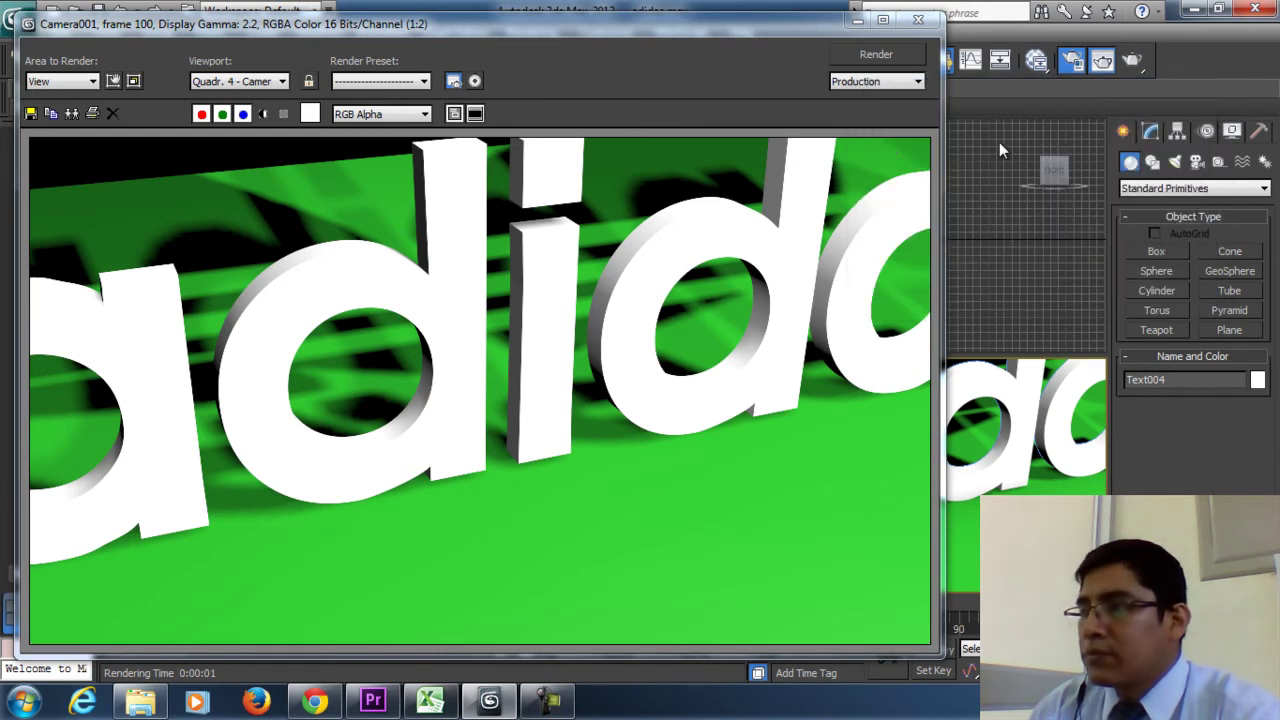
{"action": "left_click", "coordinate": [916, 22]}
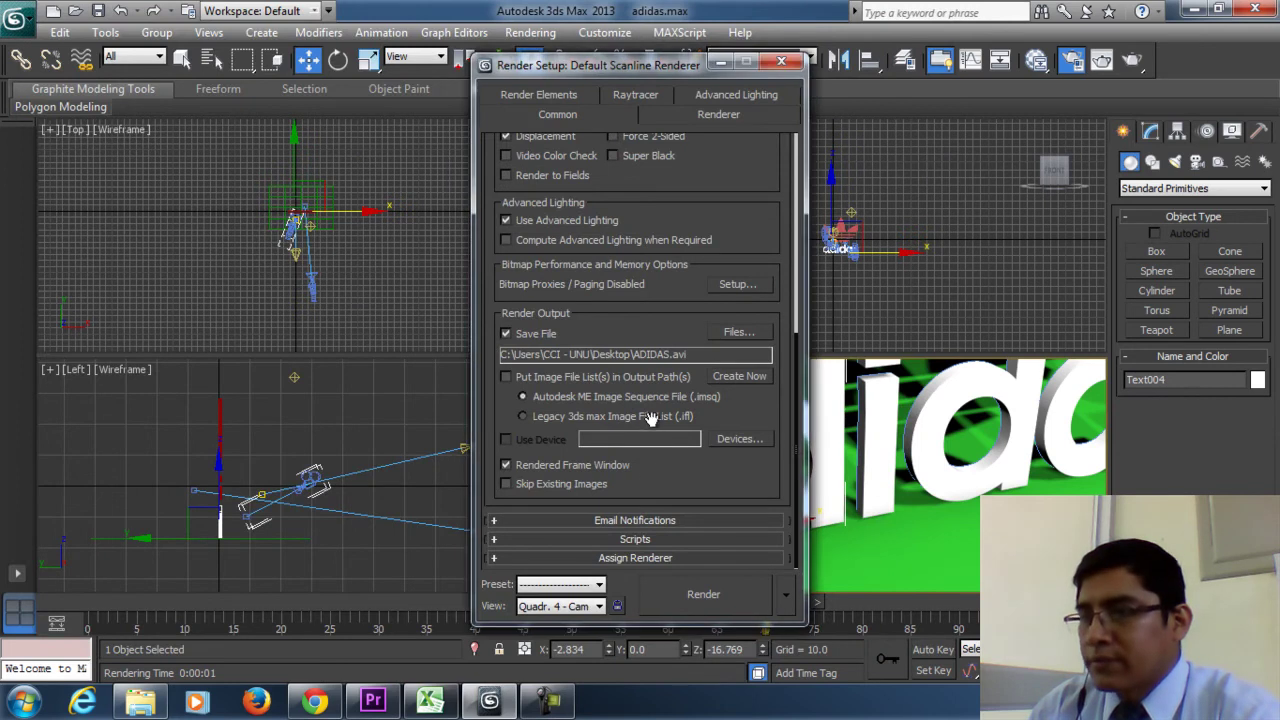
{"action": "left_click", "coordinate": [782, 63]}
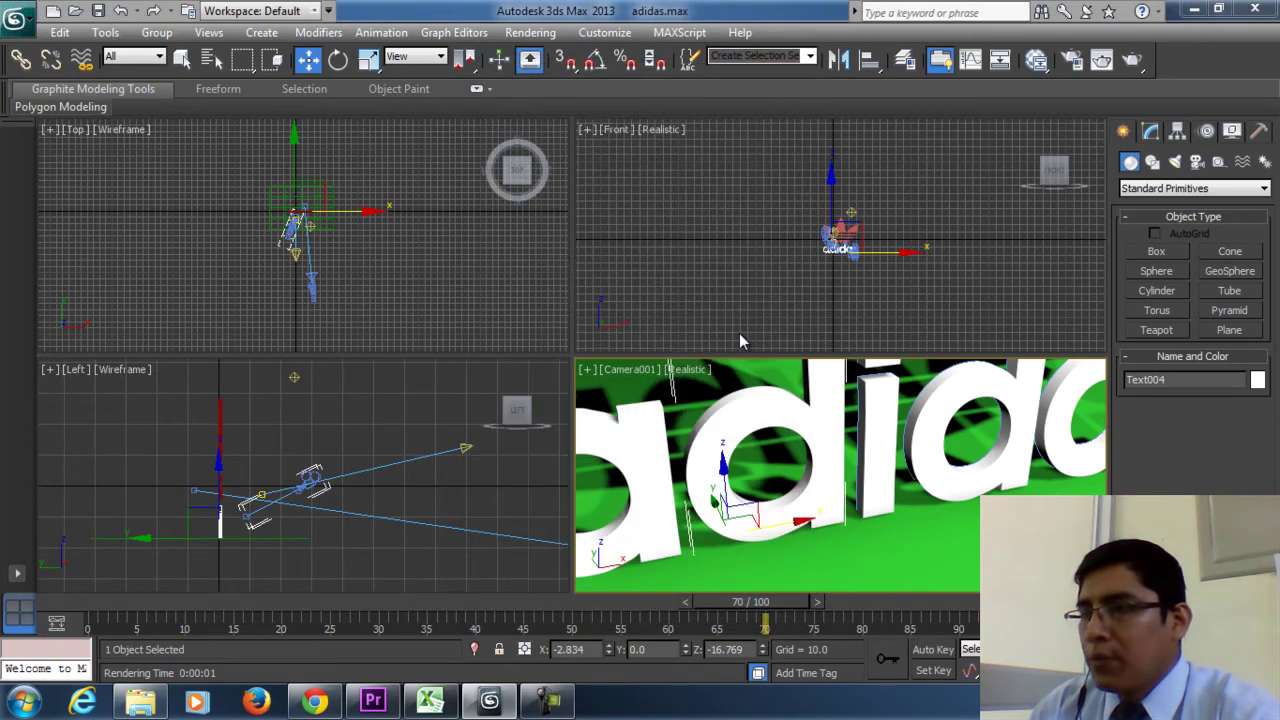
Switch the camera viewport to Camera002 and set its render output to the AVI file ADIDAS2 with DV Video Encoder compression
{"action": "left_click", "coordinate": [627, 372]}
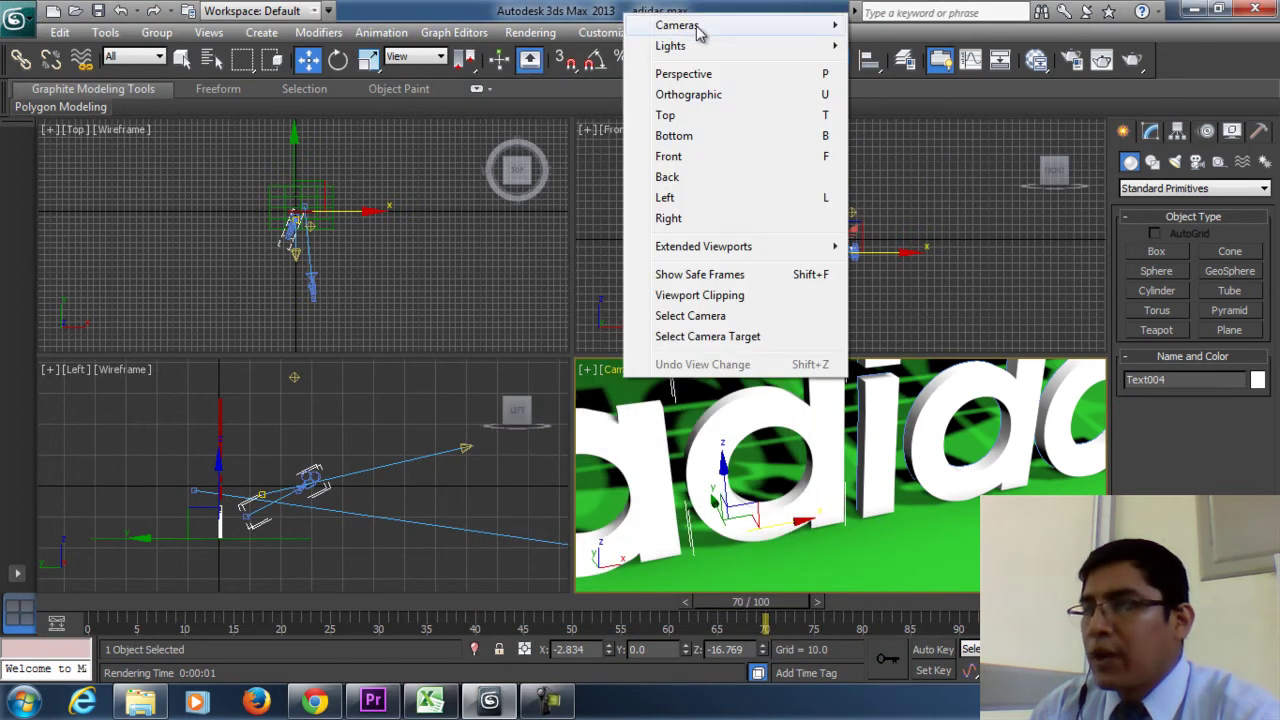
{"action": "left_click", "coordinate": [900, 46]}
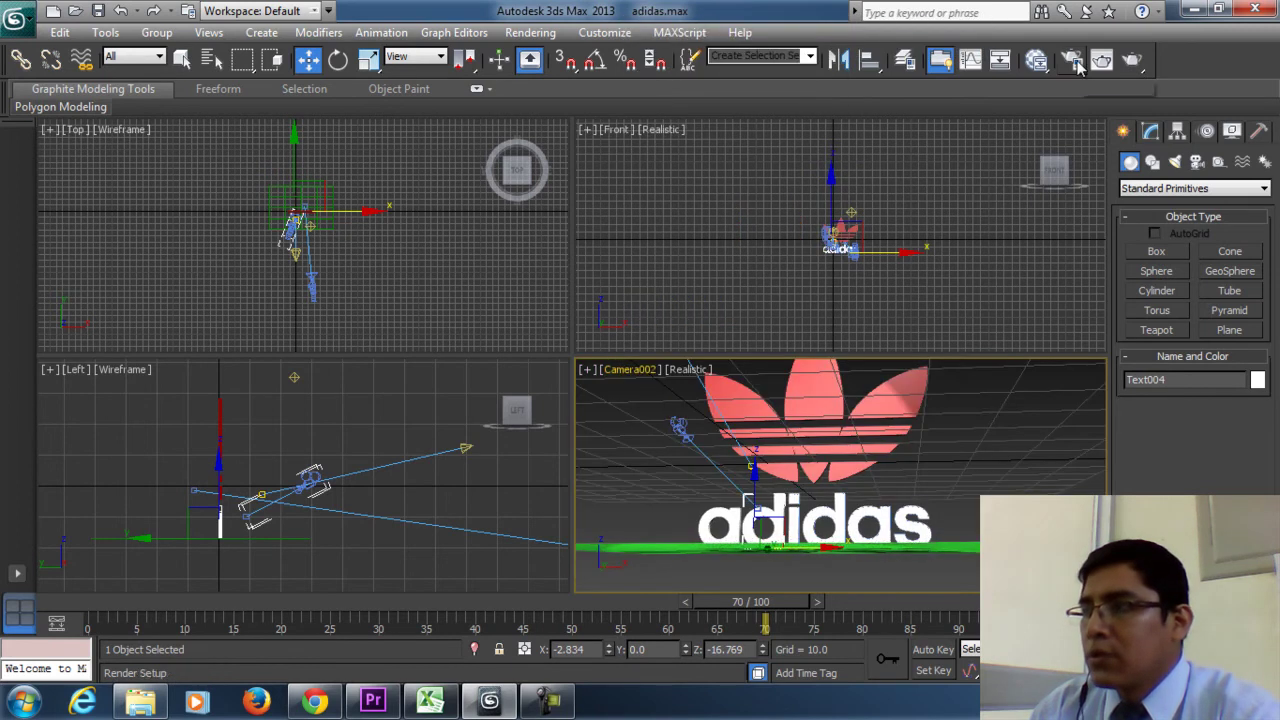
{"action": "left_click", "coordinate": [1074, 61]}
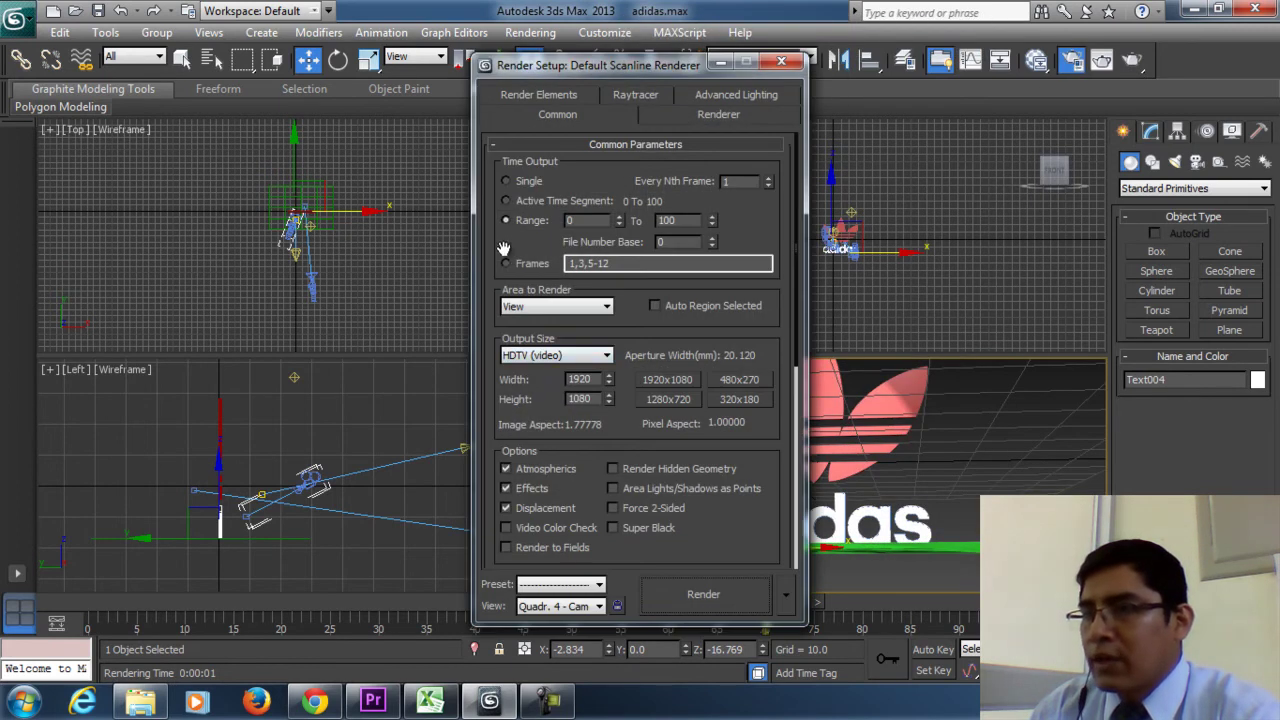
{"action": "scroll", "coordinate": [601, 453], "scroll_direction": "down", "scroll_amount": 4}
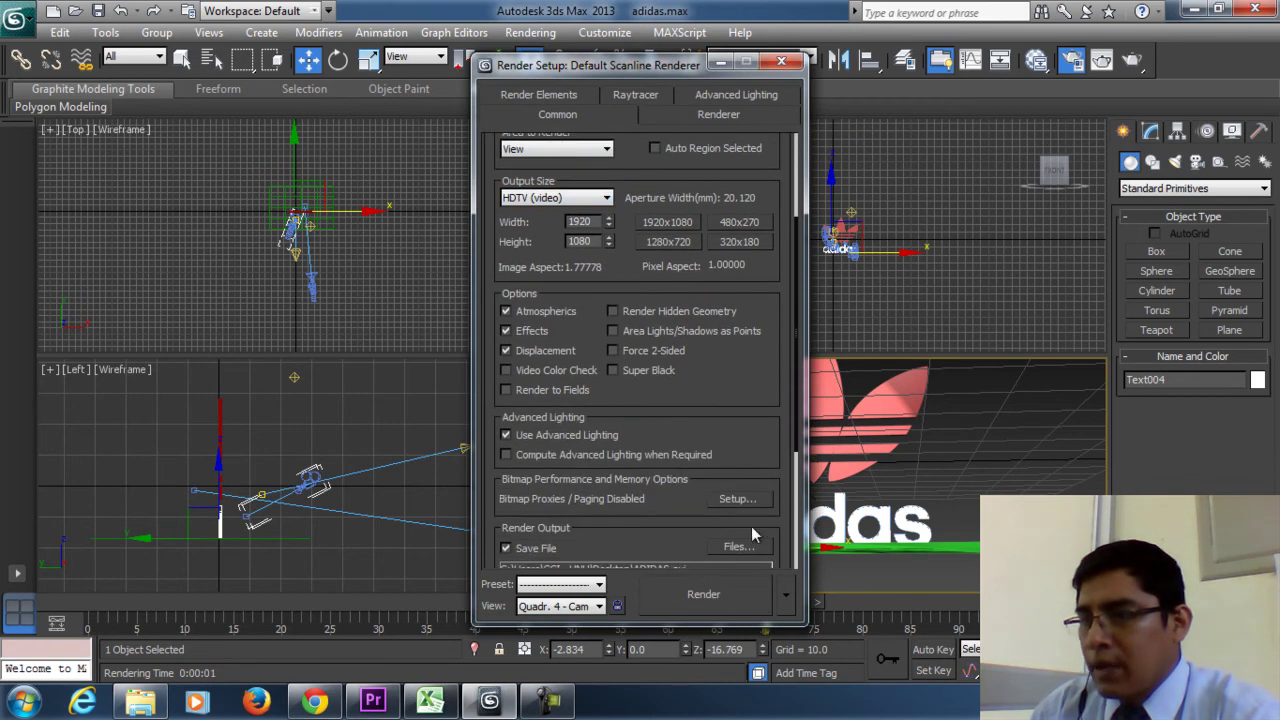
{"action": "left_click", "coordinate": [755, 547]}
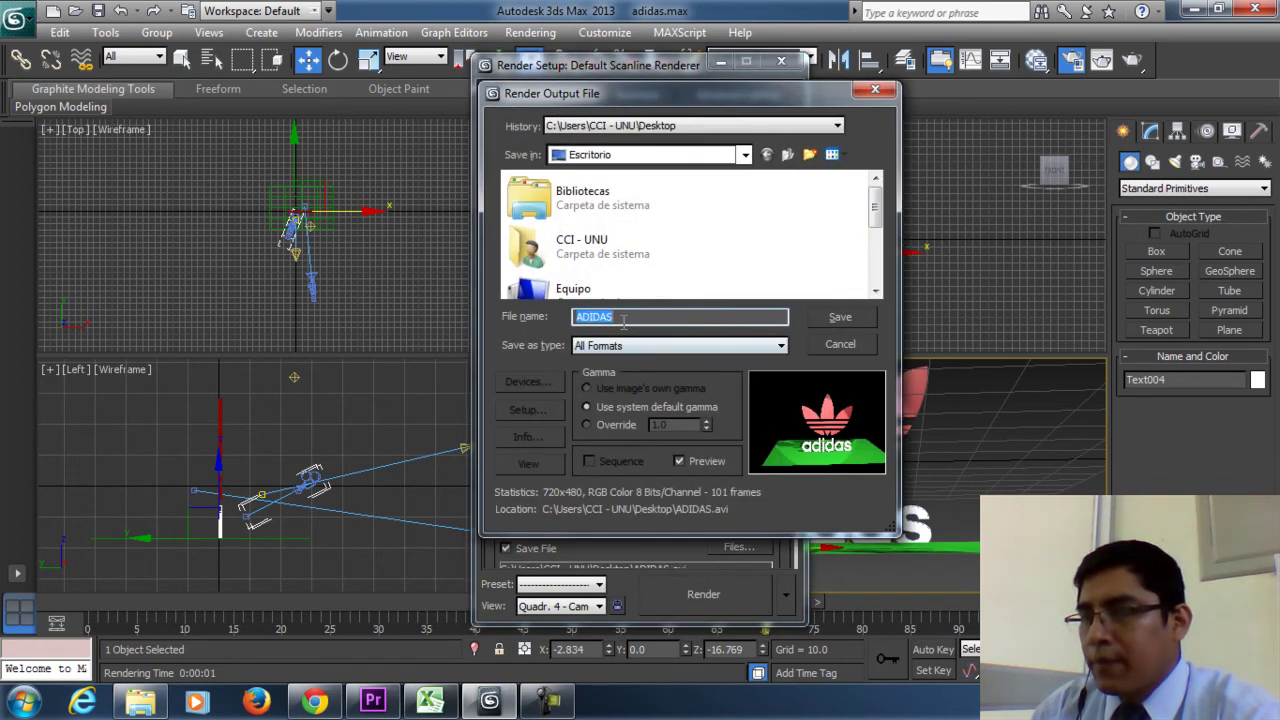
{"action": "left_click", "coordinate": [648, 346]}
{"action": "left_click", "coordinate": [700, 374]}
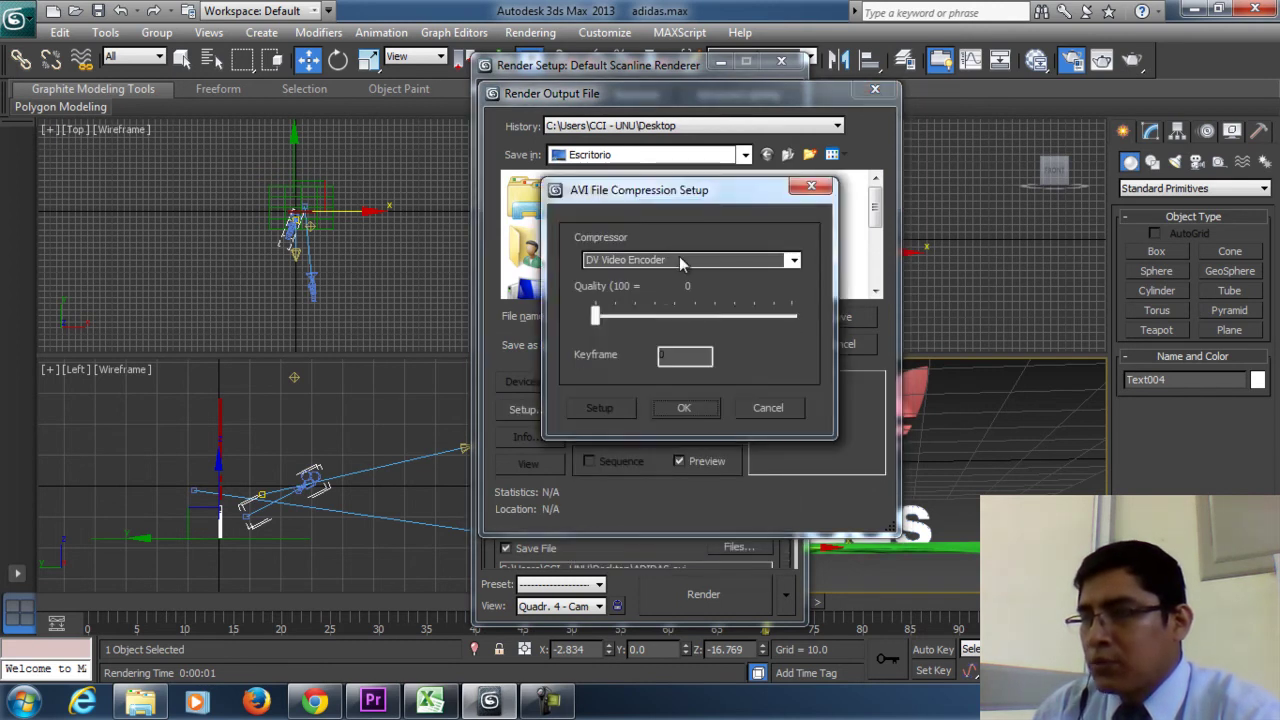
{"action": "left_click", "coordinate": [694, 412]}
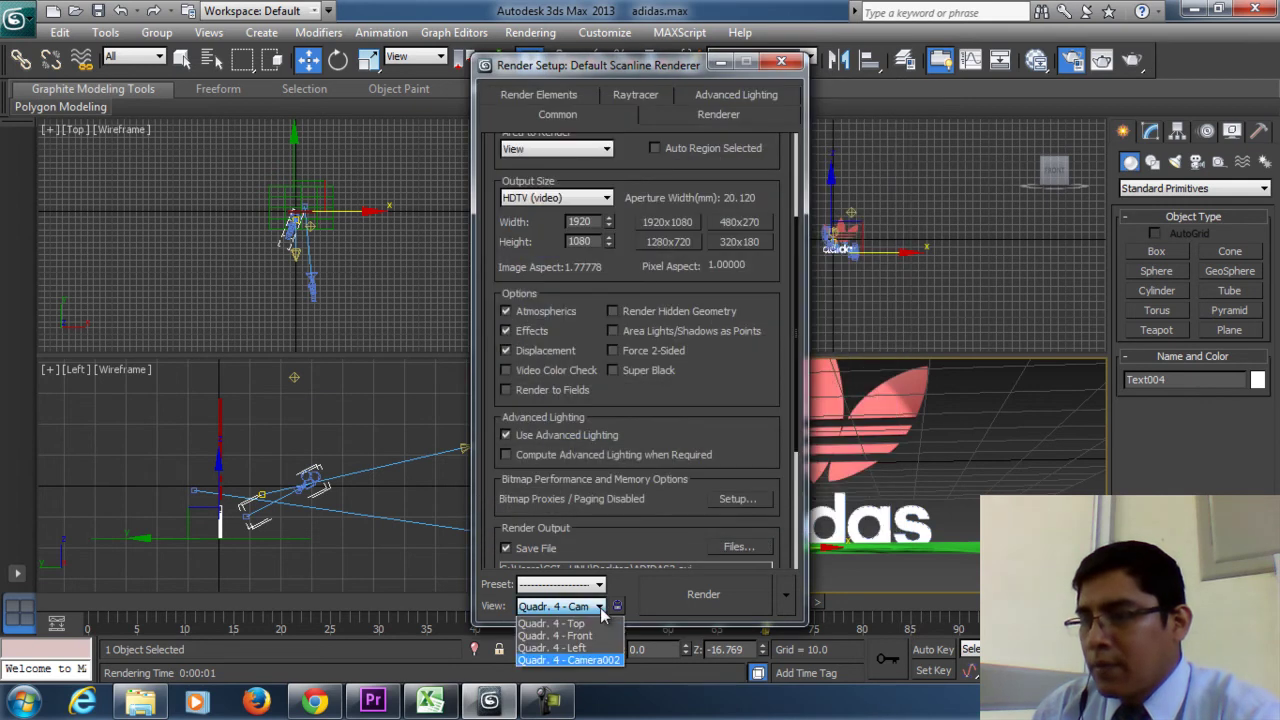
Render the Camera002 animation to ADIDAS2.avi and bring the rendering progress window to the front
{"action": "left_click", "coordinate": [686, 591]}
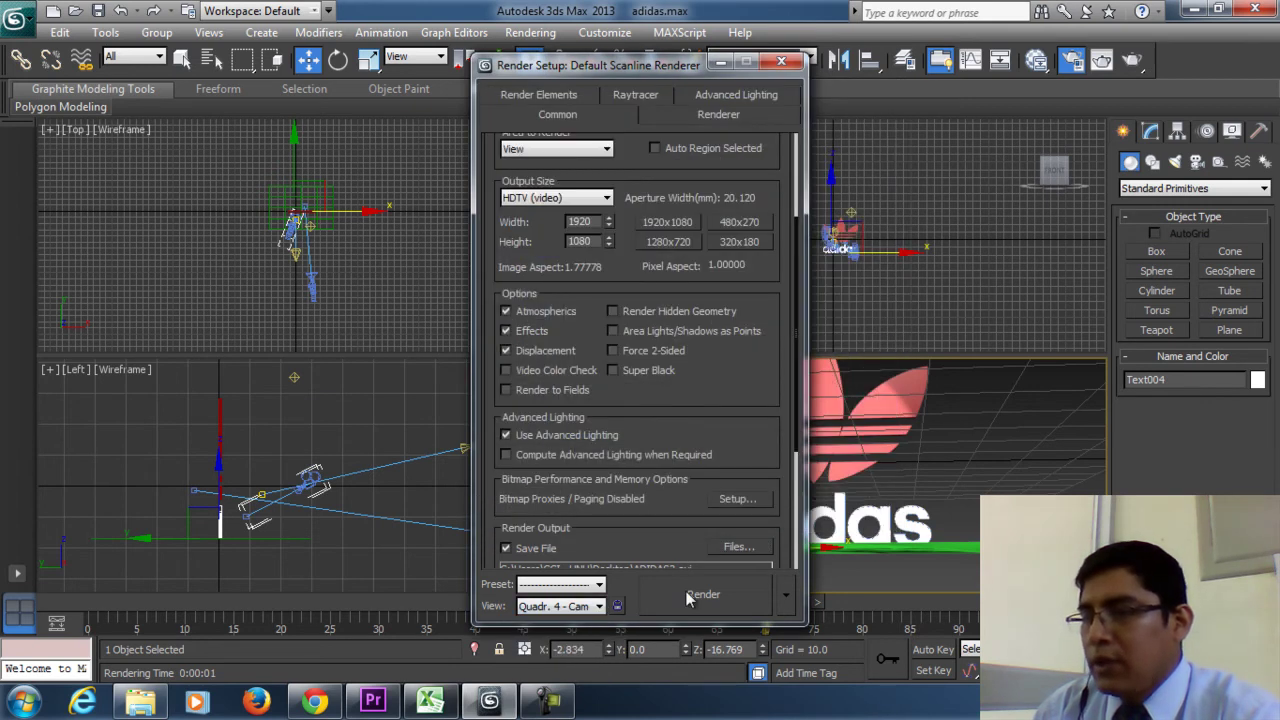
{"action": "left_click", "coordinate": [686, 591]}
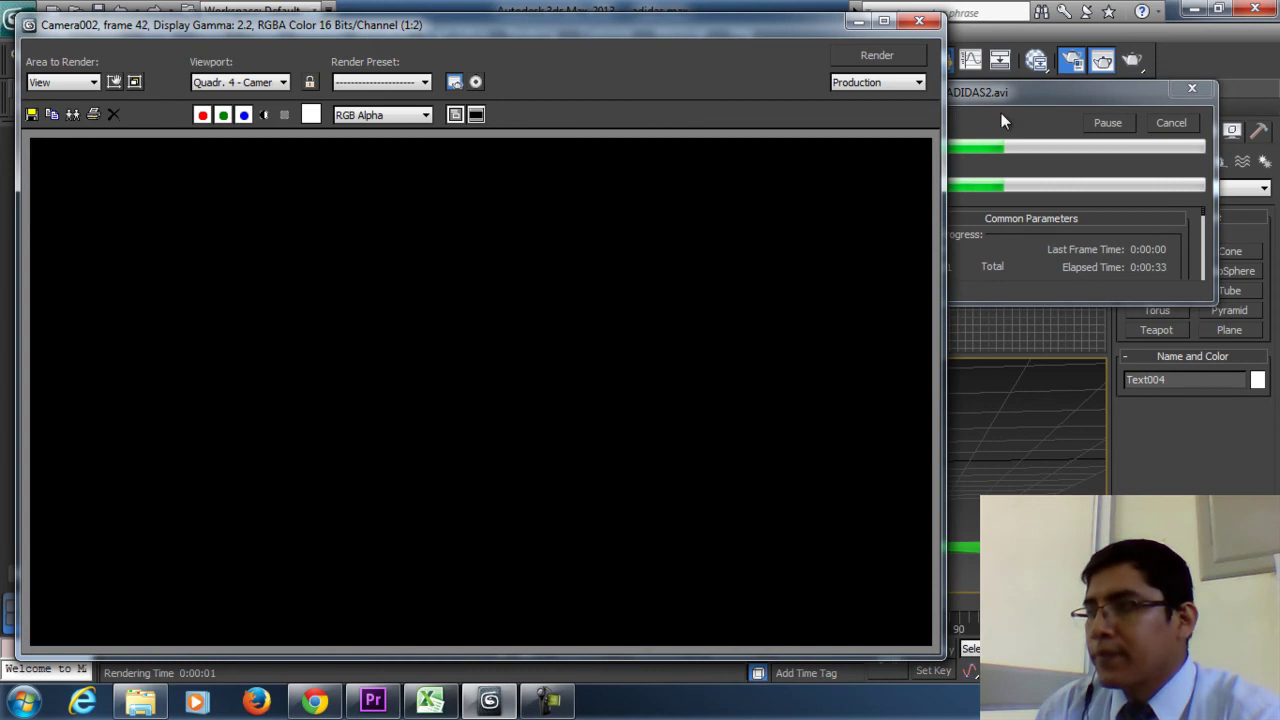
{"action": "left_click", "coordinate": [1025, 90]}
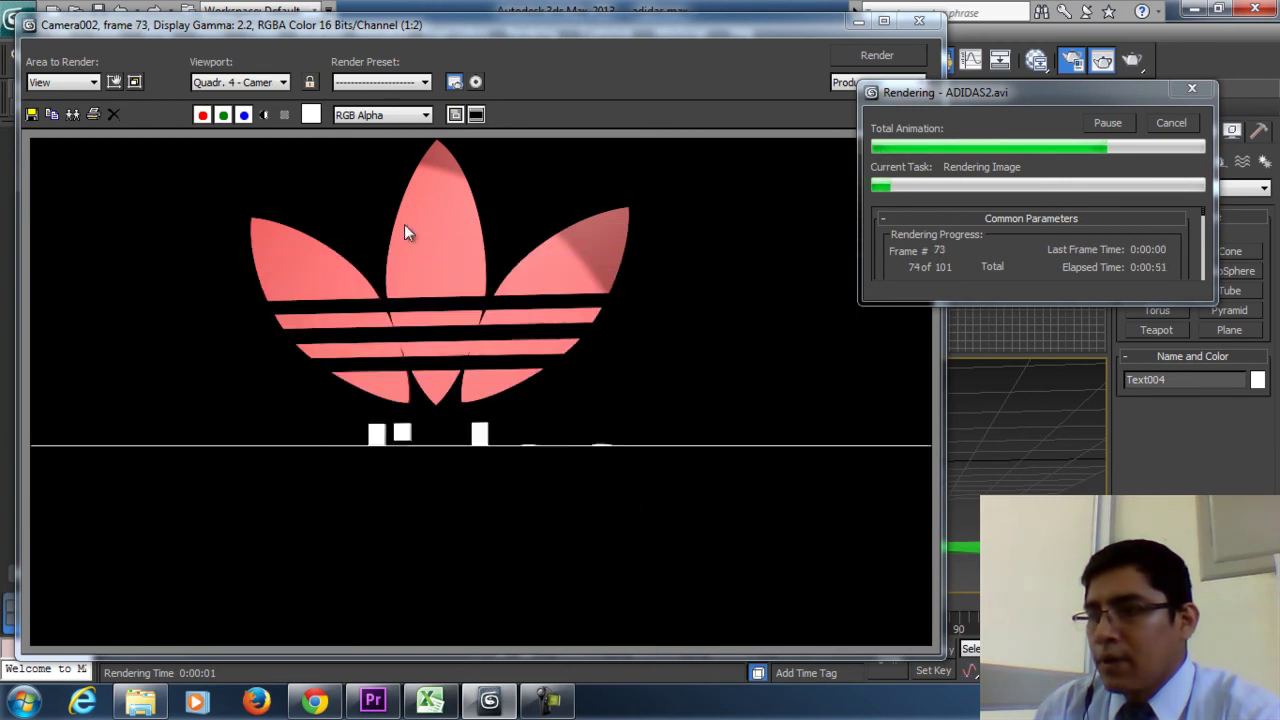
Switch to Windows Explorer, play the rendered ADIDAS video from the desktop folder in Media Player Classic, and close the player
{"action": "left_click", "coordinate": [140, 701]}
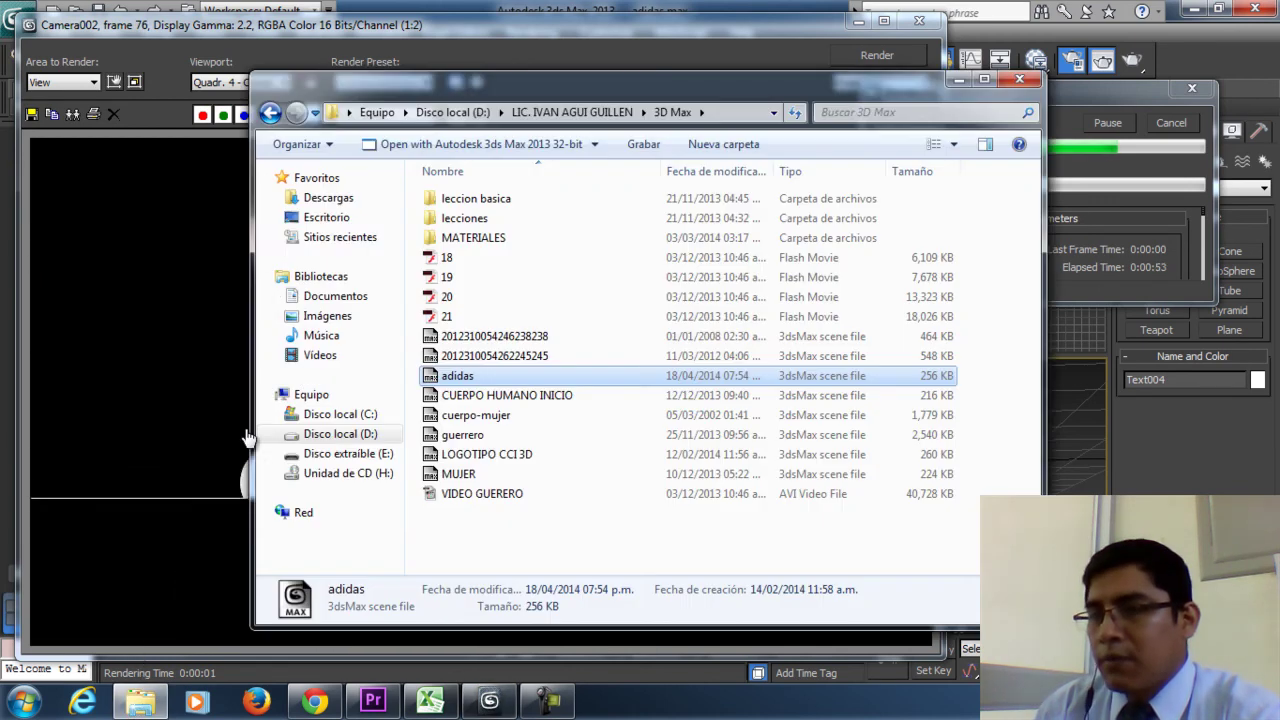
{"action": "left_click", "coordinate": [338, 224]}
{"action": "scroll", "coordinate": [886, 434], "scroll_direction": "down", "scroll_amount": 2}
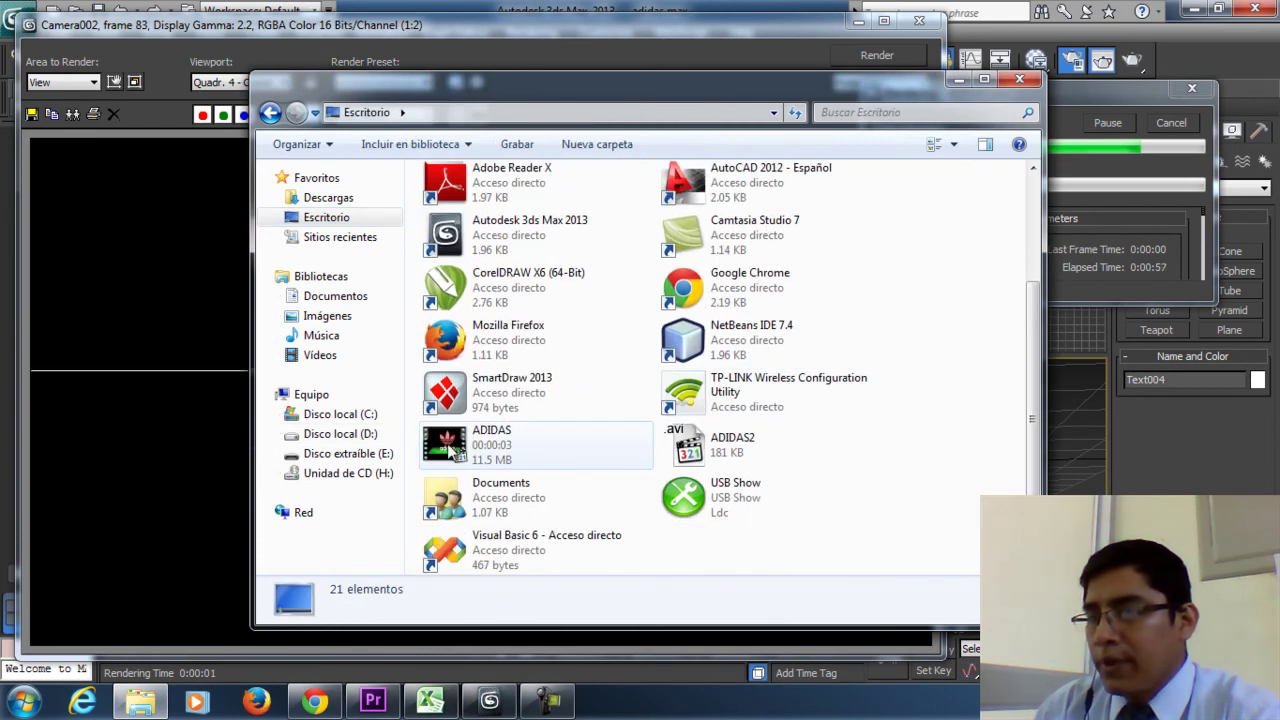
{"action": "right_click", "coordinate": [450, 450]}
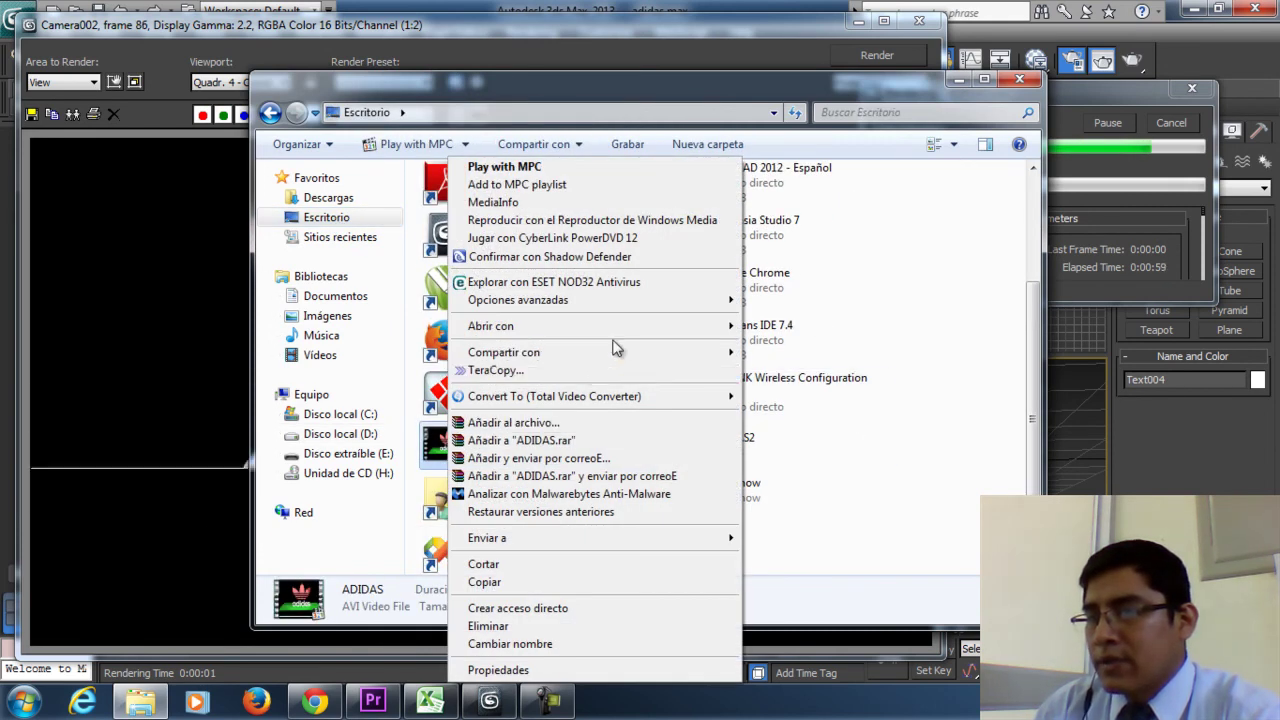
{"action": "mouse_move", "coordinate": [618, 338]}
{"action": "left_click", "coordinate": [775, 330]}
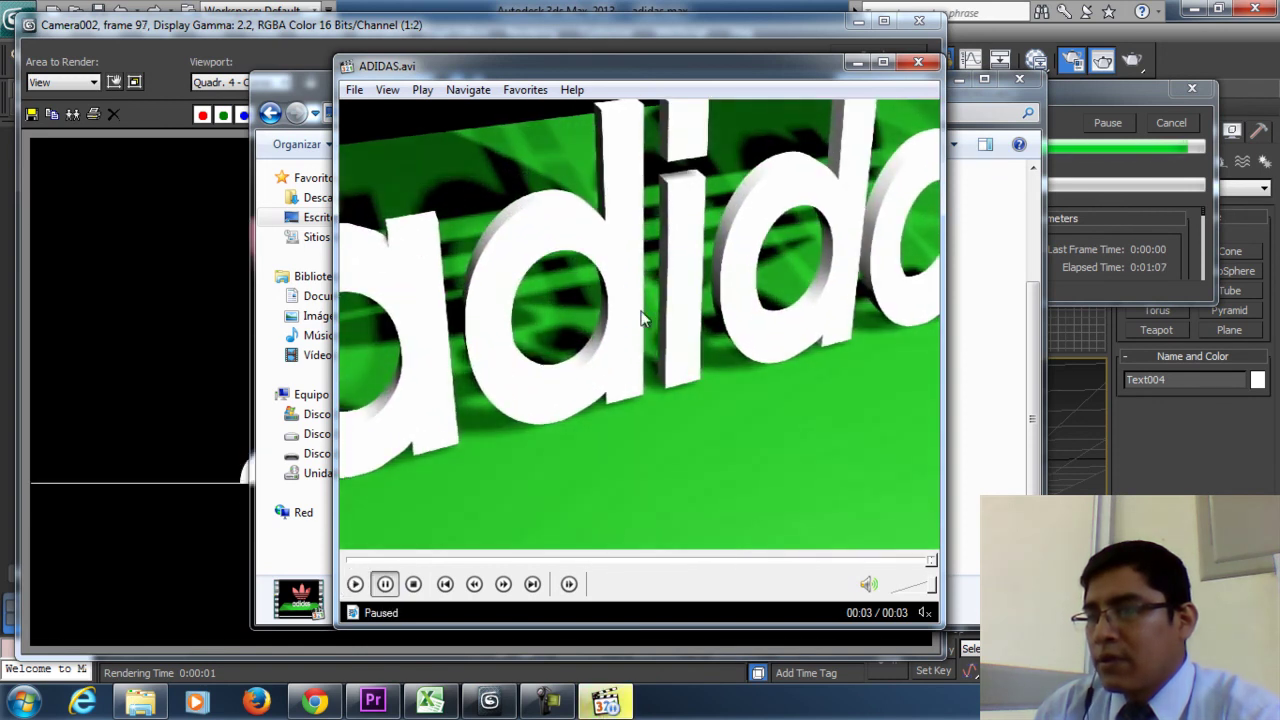
{"action": "left_click", "coordinate": [918, 64]}
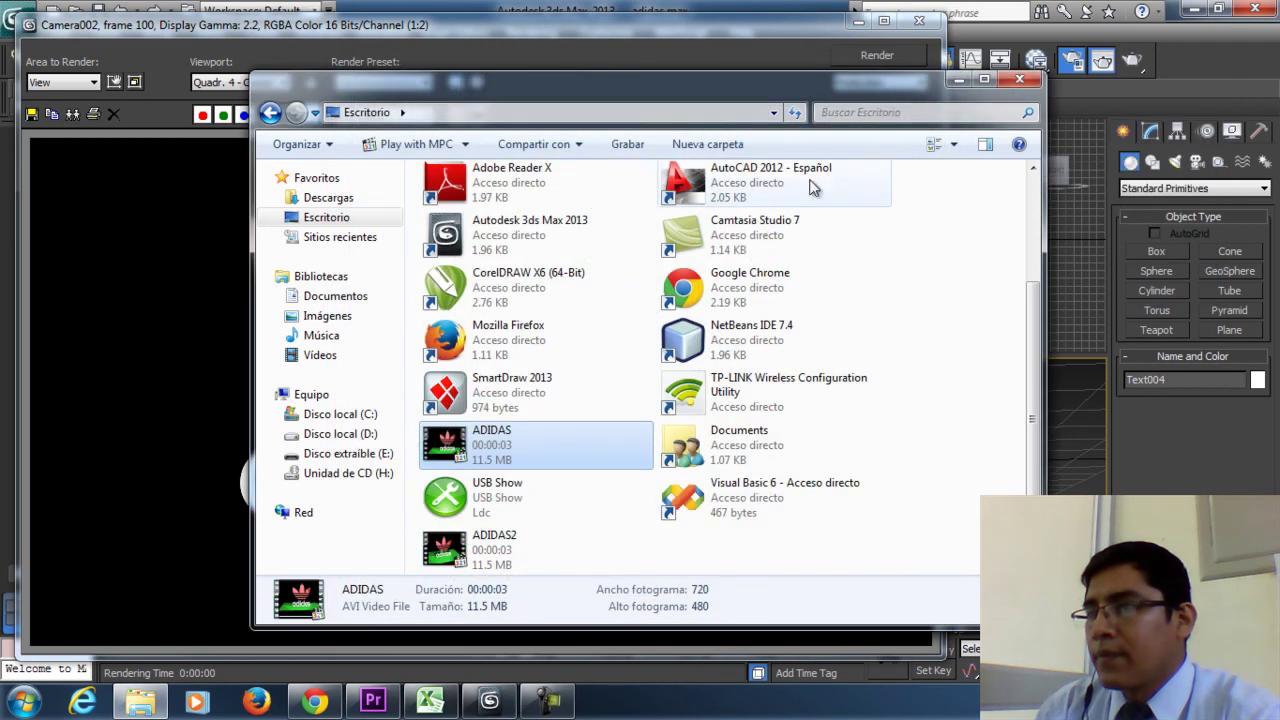
Play the rendered ADIDAS2 video from the desktop folder in Media Player Classic - Home Cinema, and close the player
{"action": "left_click", "coordinate": [468, 555]}
{"action": "right_click", "coordinate": [467, 552]}
{"action": "mouse_move", "coordinate": [700, 200]}
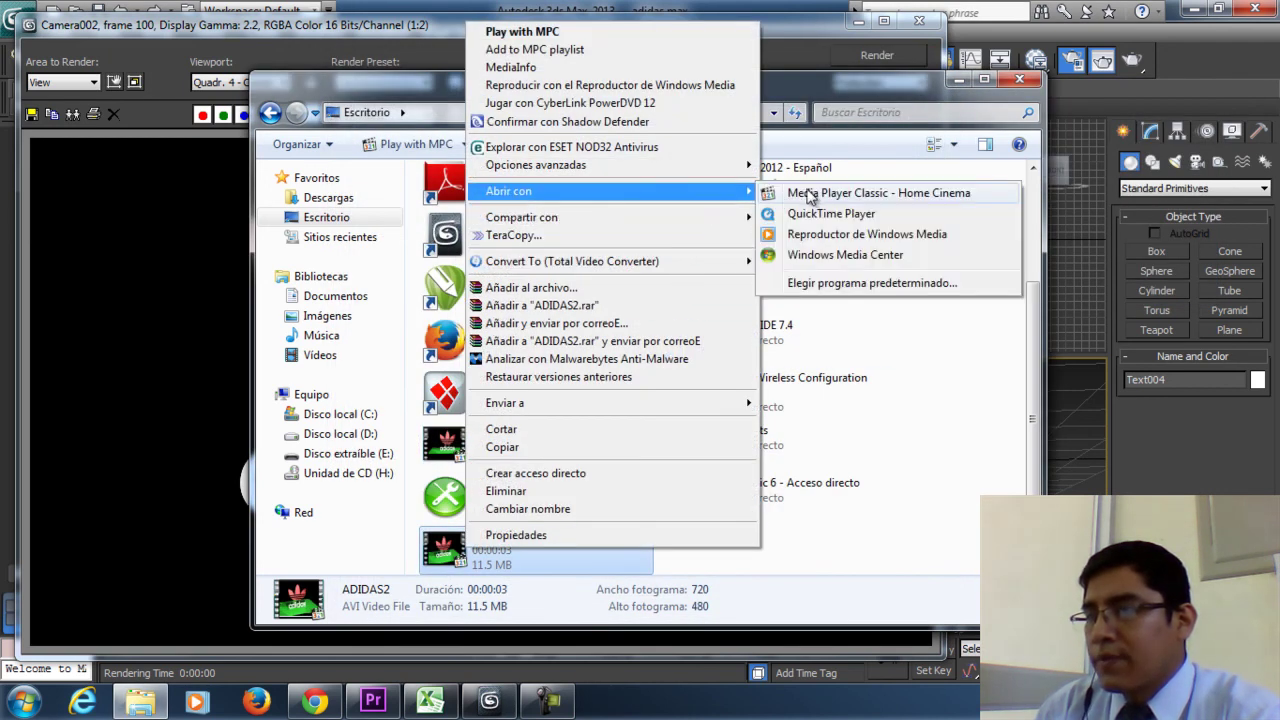
{"action": "left_click", "coordinate": [815, 196]}
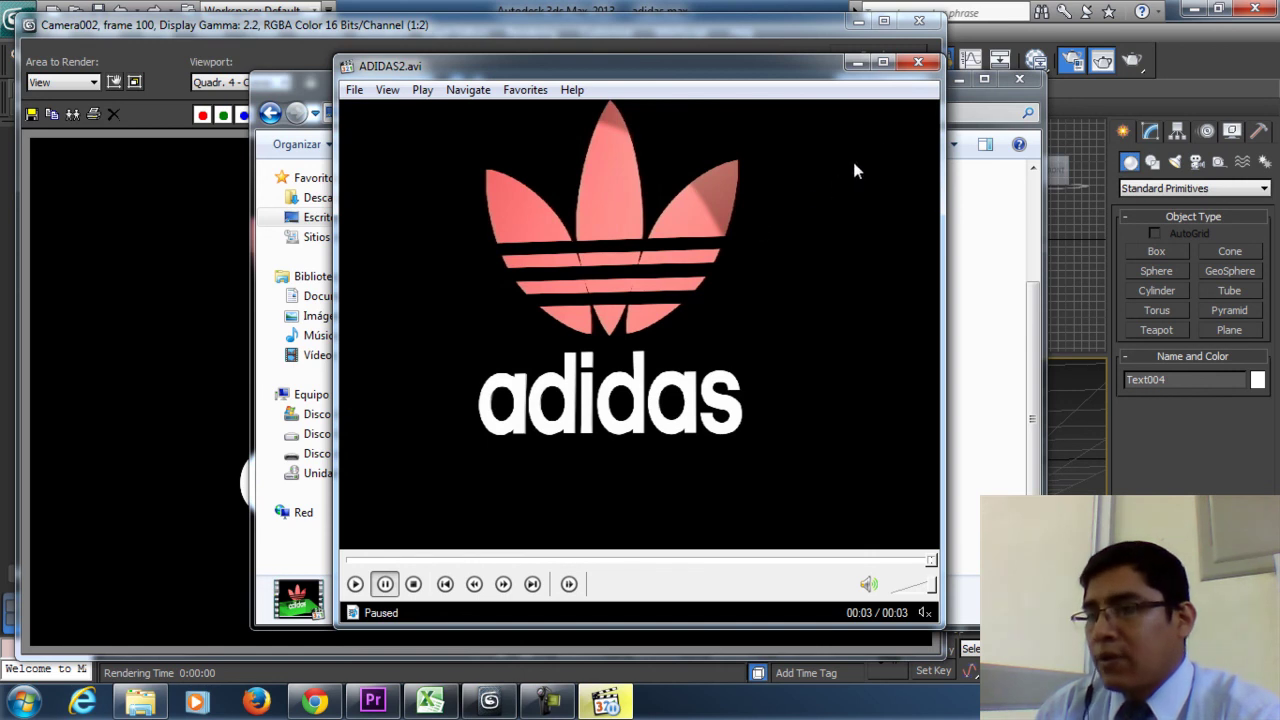
{"action": "left_click", "coordinate": [918, 64]}
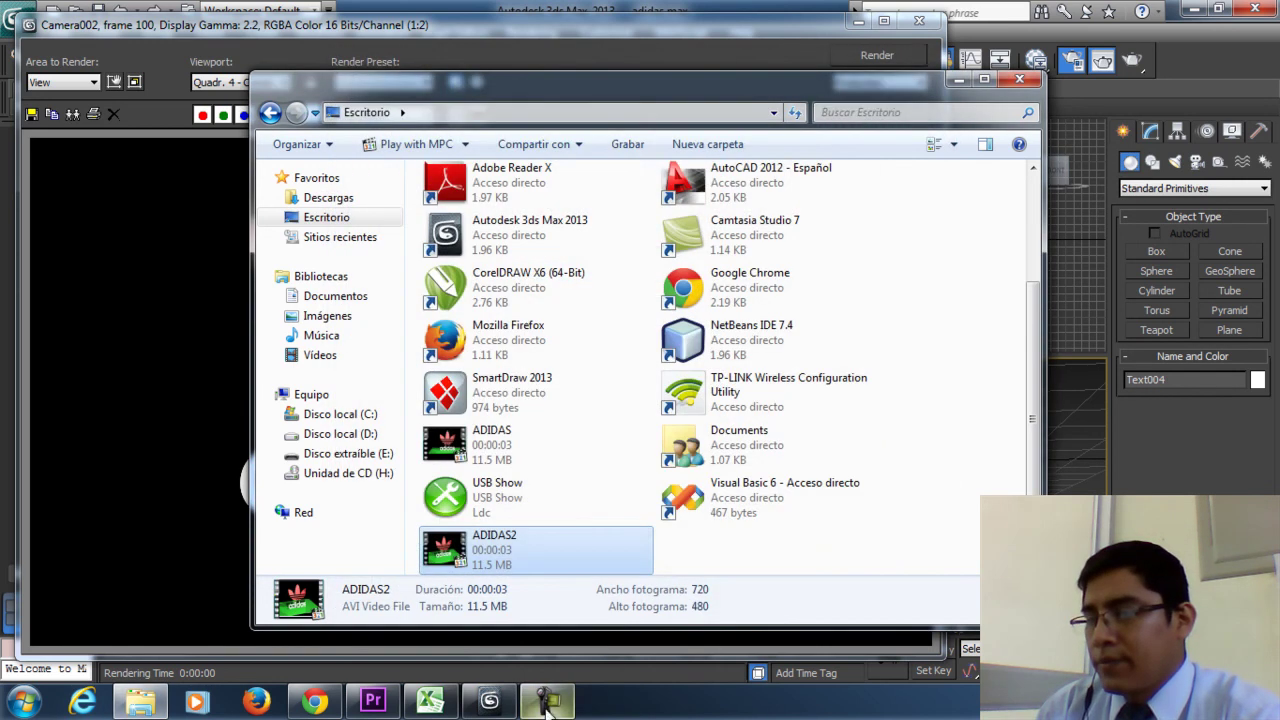